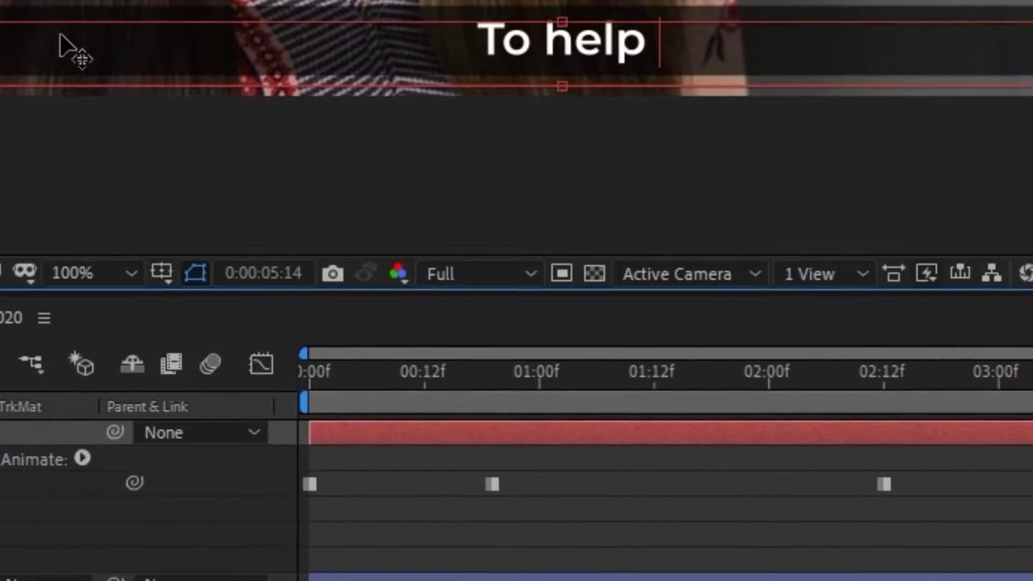
- Move the current time to the later keyframe showing 'To help you, to expand your Business'
{"action": "left_click", "coordinate": [840, 403]}
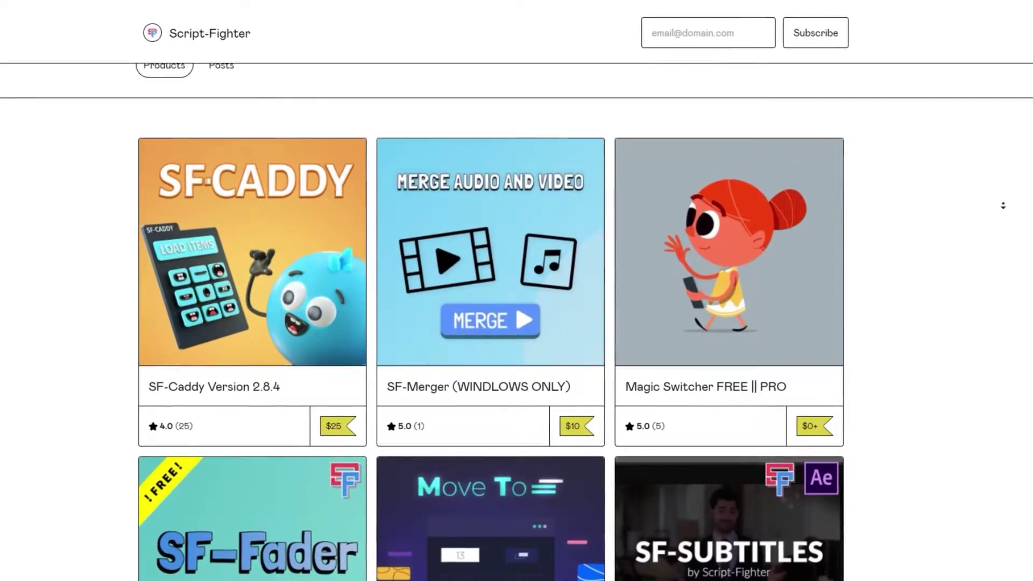
- Scroll the Script-Fighter products page down to the SF-Subtitles card
{"action": "scroll", "coordinate": [1015, 206], "scroll_direction": "down", "scroll_amount": 5}
{"action": "scroll", "coordinate": [1015, 207], "scroll_direction": "down", "scroll_amount": 2}
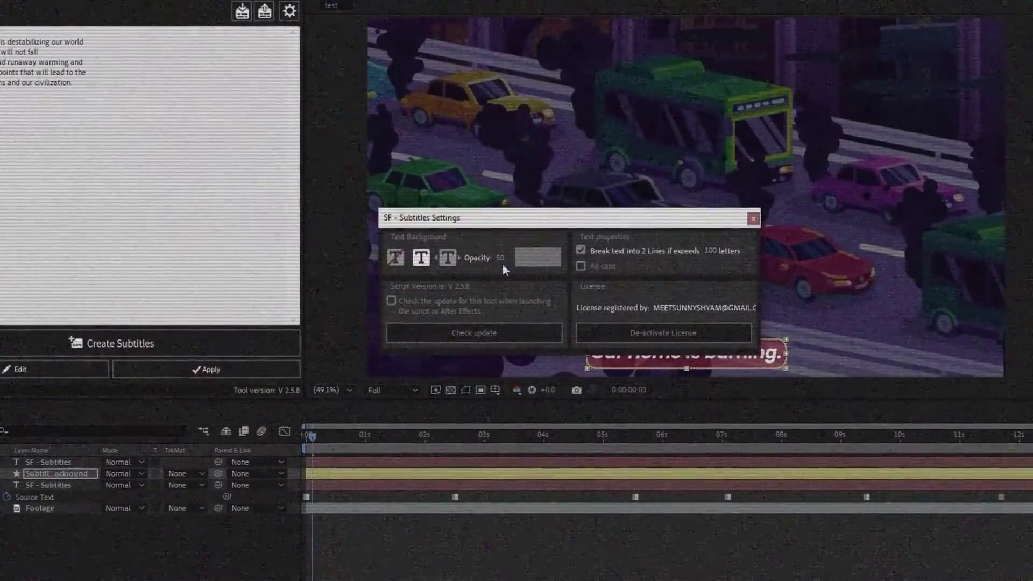
- Open the SF-Subtitles settings dialog to preview its background and text options
{"action": "left_click", "coordinate": [214, 368]}
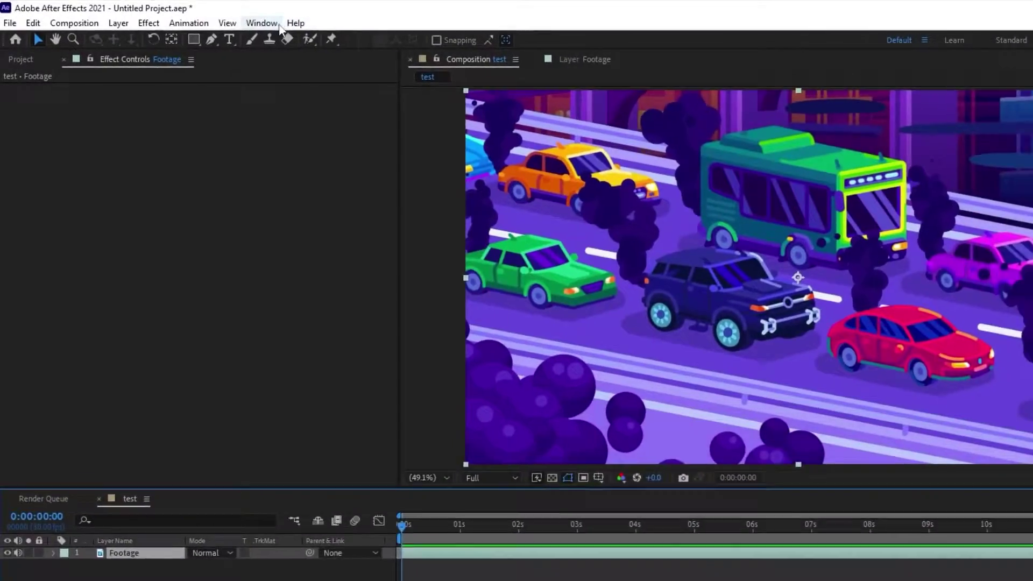
- Enable Allow Scripts to Write Files and Access Network, then launch the SF-Subtitles panel
{"action": "left_click", "coordinate": [272, 23]}
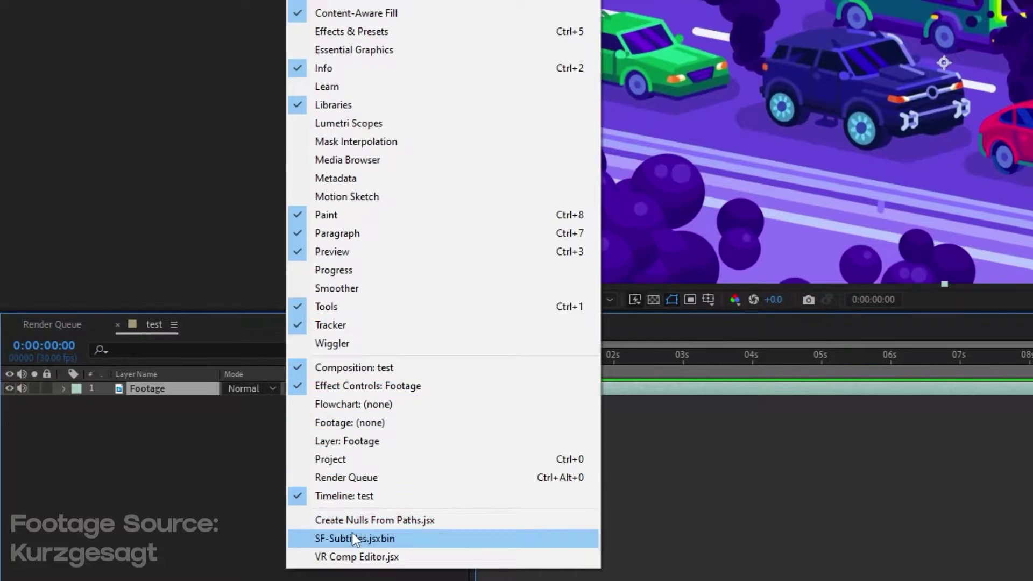
{"action": "left_click", "coordinate": [45, 33]}
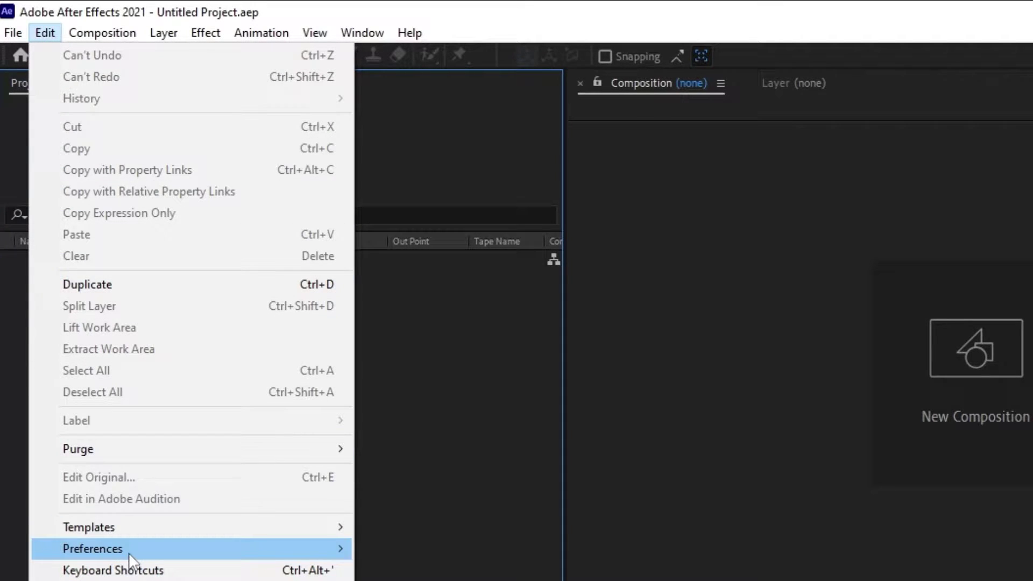
{"action": "mouse_move", "coordinate": [128, 553]}
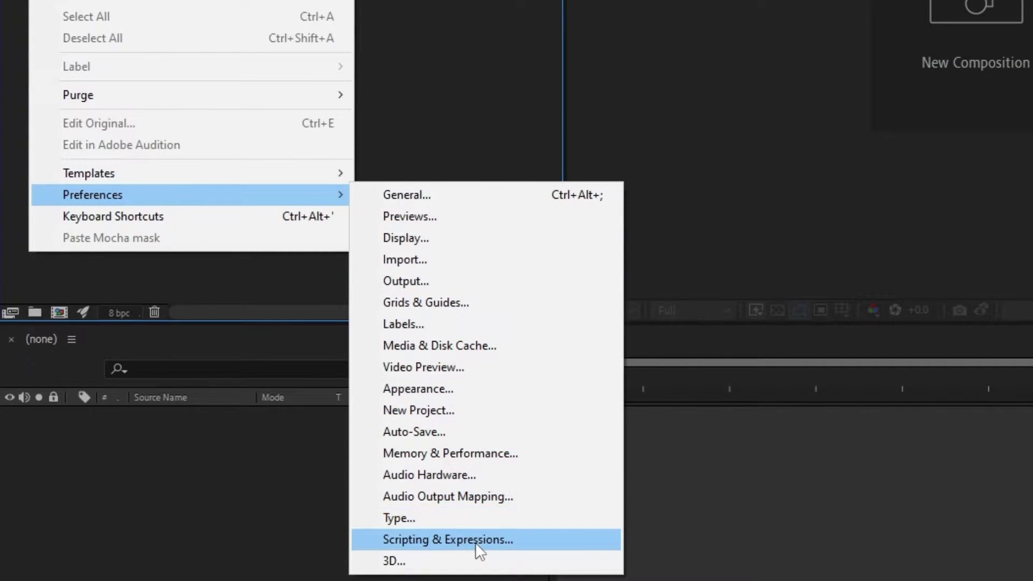
{"action": "left_click", "coordinate": [476, 541]}
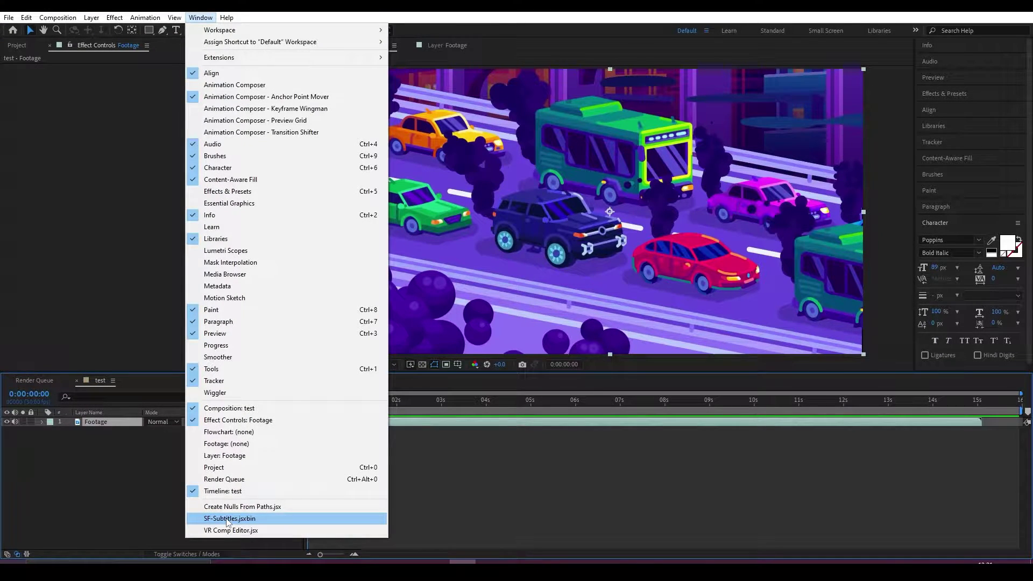
{"action": "left_click", "coordinate": [227, 519]}
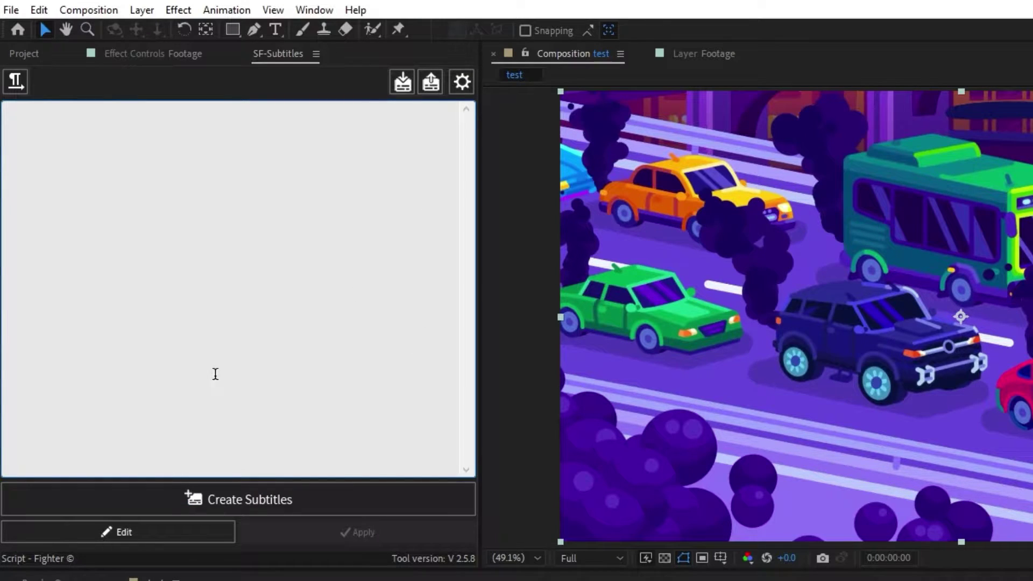
- Paste the narration script into SF-Subtitles and split it into five lines, starting 'Our Home is burning.'
{"action": "left_click", "coordinate": [37, 124]}
{"action": "type", "text": "Our Home is burning. Rapid climate change is destabilizing our world It seems our missions will not fall quickly enough to avoid runaway warming and we may soon tipping points that will lead to the collapse of ecosystems and our civilization."}
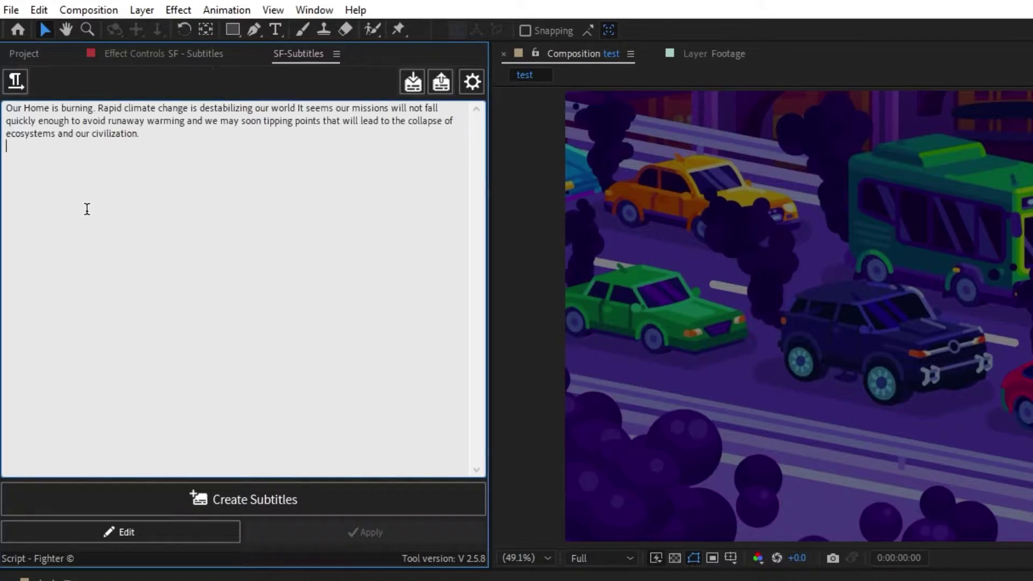
{"action": "left_click", "coordinate": [98, 109]}
{"action": "key", "text": "Return"}
{"action": "key", "text": "Return"}
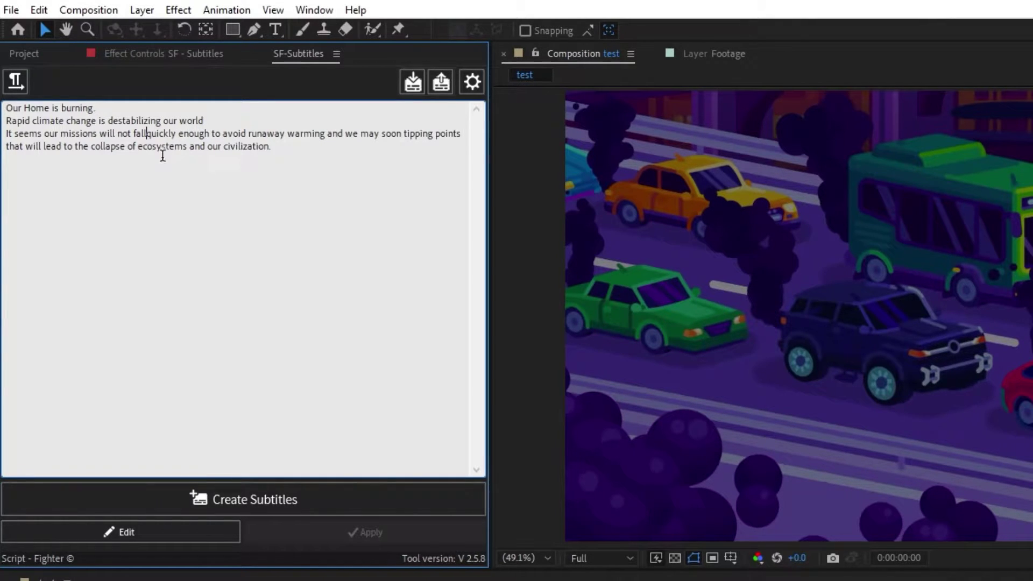
{"action": "key", "text": "Return"}
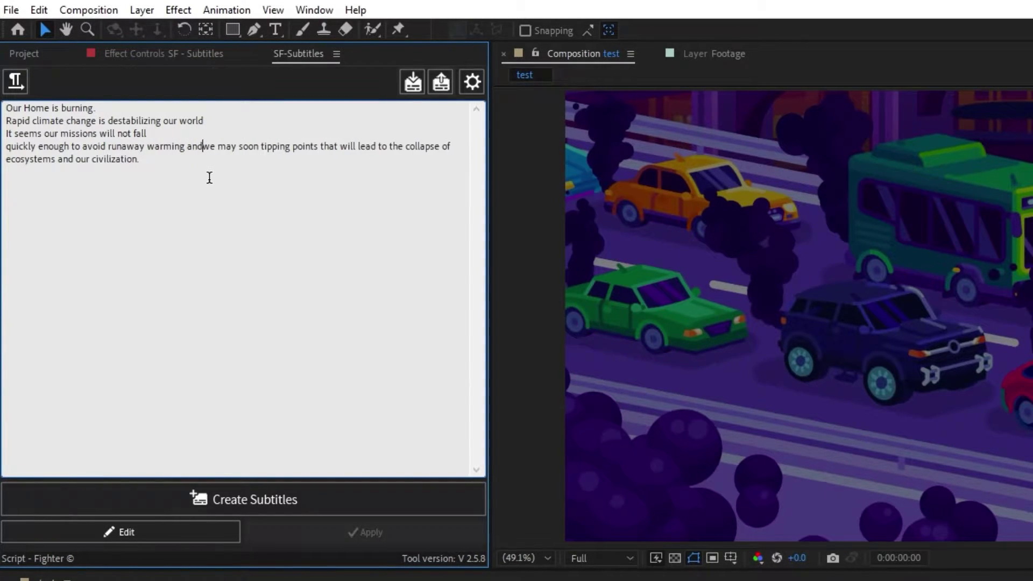
{"action": "key", "text": "Return"}
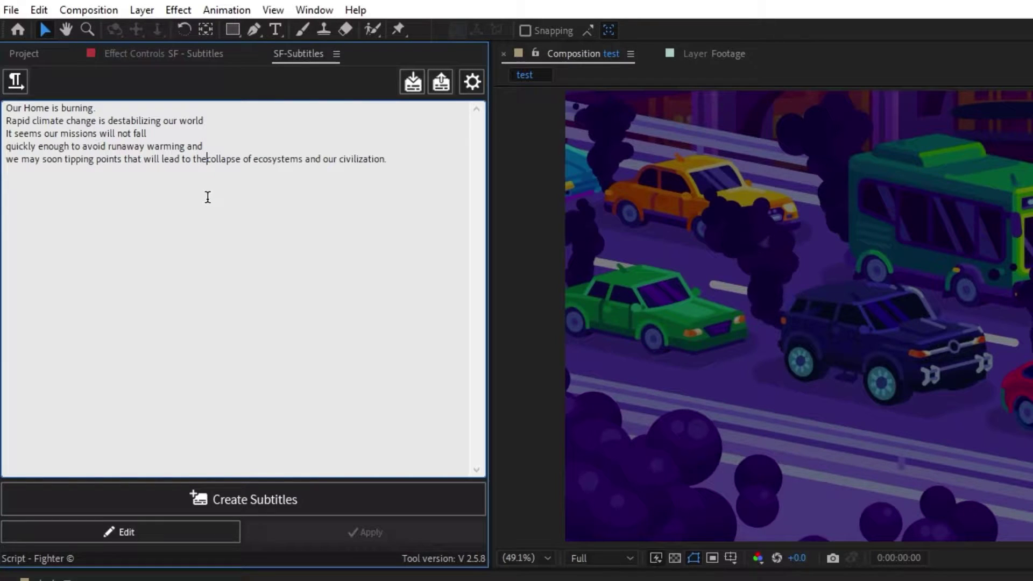
{"action": "key", "text": "Return"}
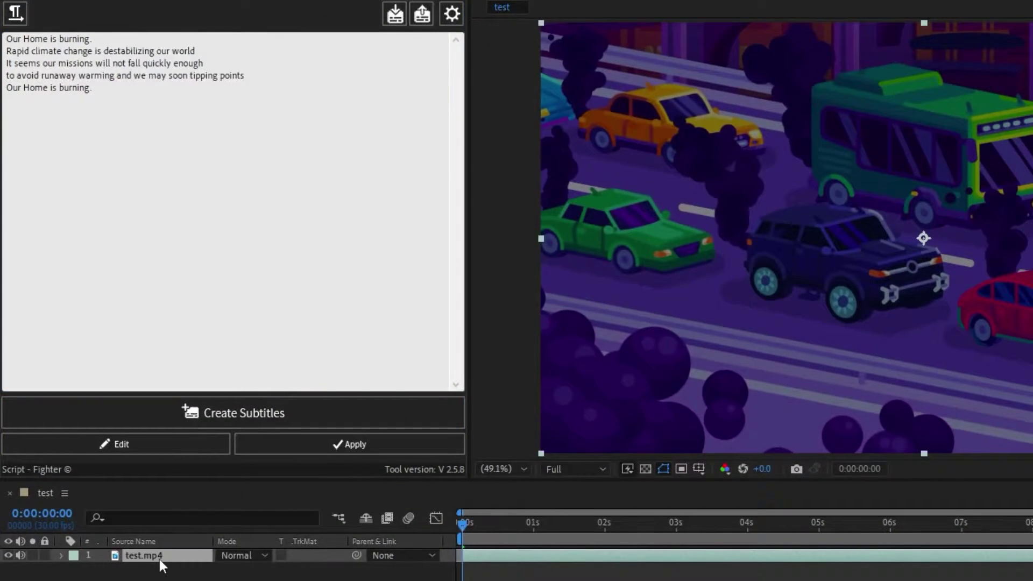
- Create the SF - Subtitles layer, reveal its Source Text keyframes, and play through the timing
{"action": "left_click", "coordinate": [195, 416]}
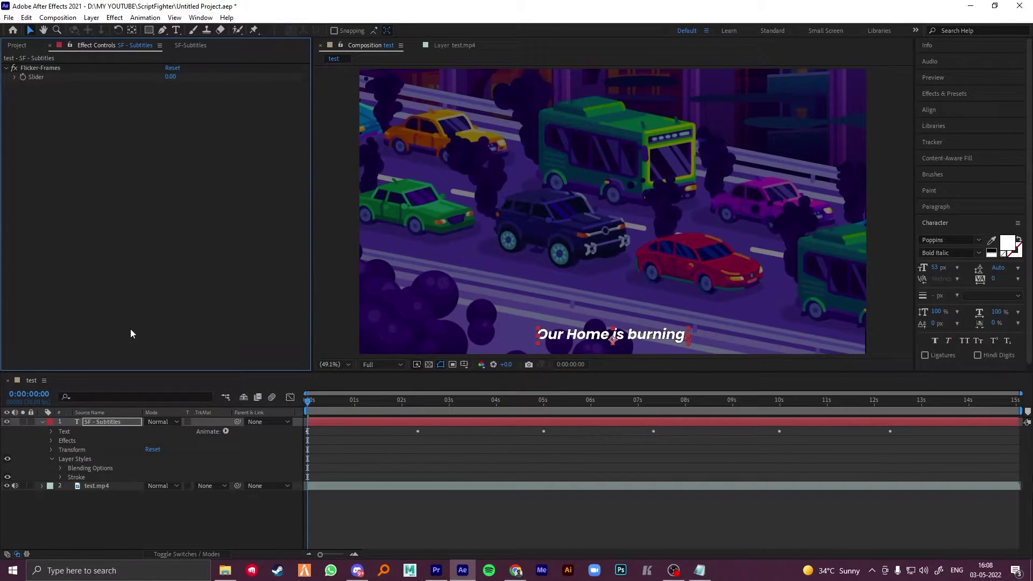
{"action": "left_click", "coordinate": [191, 45]}
{"action": "left_click", "coordinate": [111, 421]}
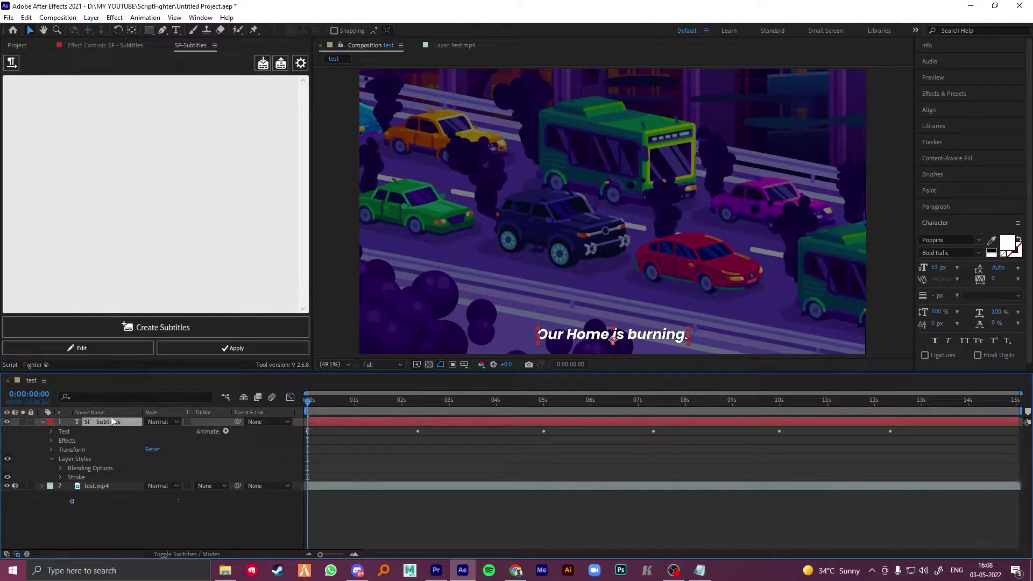
{"action": "key", "text": "u"}
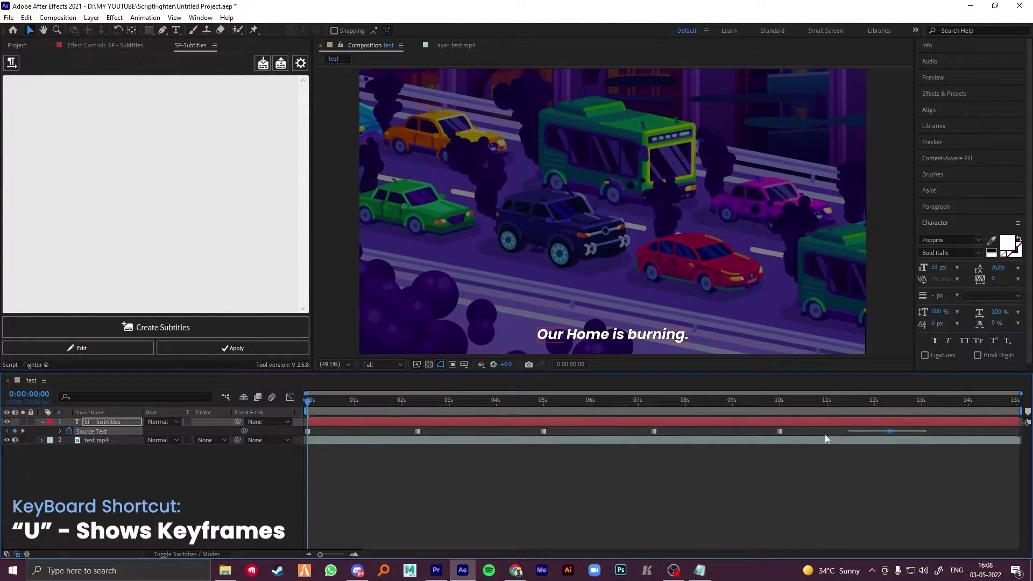
{"action": "left_click_drag", "start_coordinate": [929, 445], "coordinate": [301, 428]}
{"action": "left_click_drag", "start_coordinate": [397, 404], "coordinate": [310, 403]}
{"action": "left_click", "coordinate": [149, 496]}
- Show the footage's audio waveform and shift the Source Text keyframes to match the speech
{"action": "left_click", "coordinate": [82, 441]}
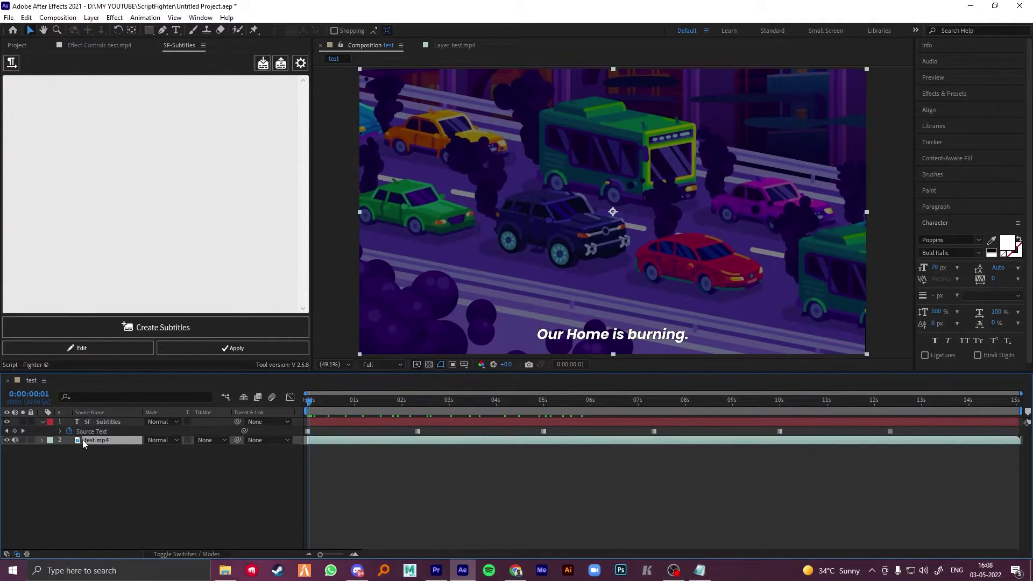
{"action": "left_click", "coordinate": [42, 440]}
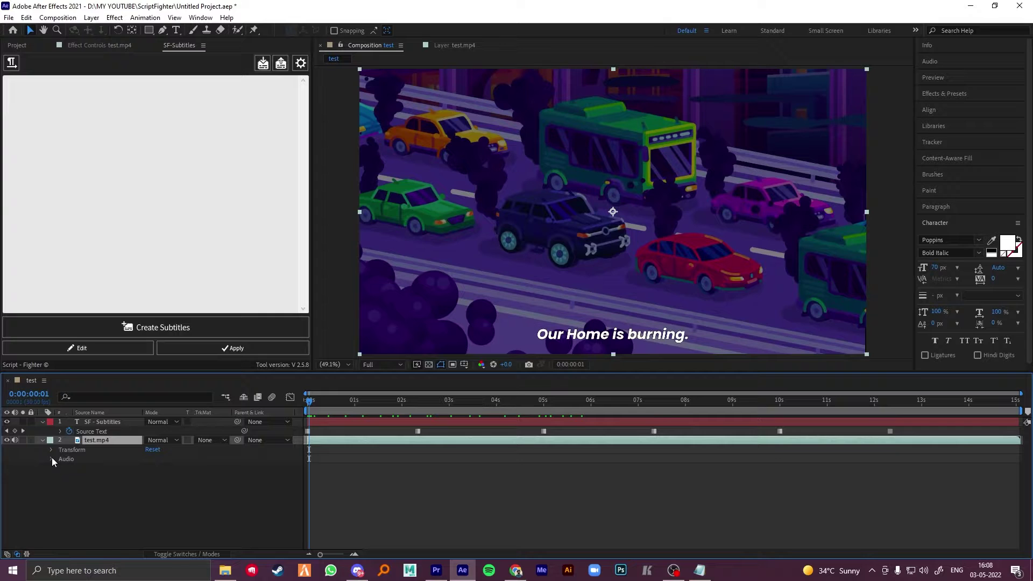
{"action": "left_click", "coordinate": [51, 459]}
{"action": "left_click", "coordinate": [58, 476]}
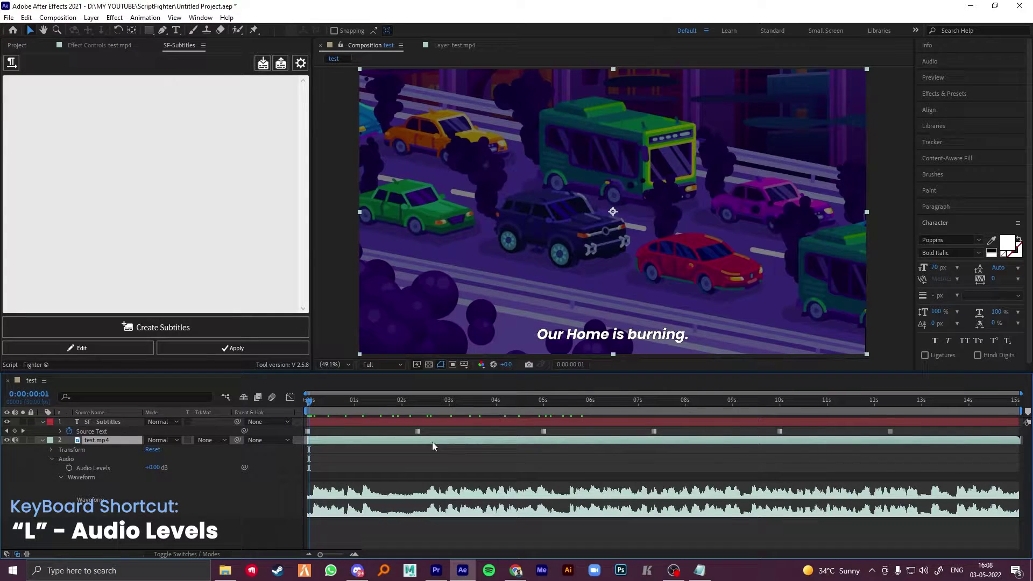
{"action": "left_click_drag", "start_coordinate": [363, 407], "coordinate": [428, 432]}
{"action": "left_click", "coordinate": [418, 431]}
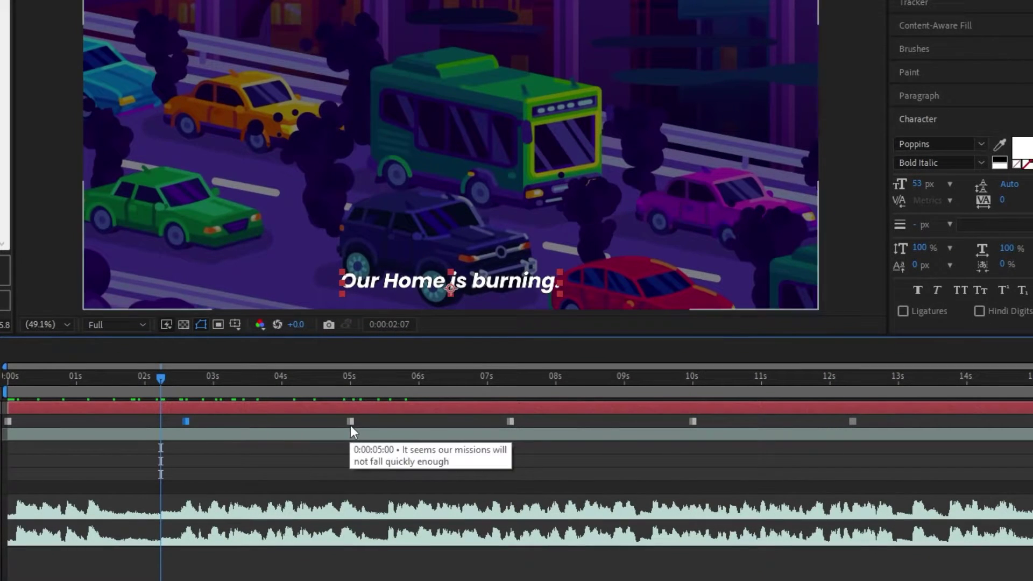
{"action": "left_click", "coordinate": [544, 432]}
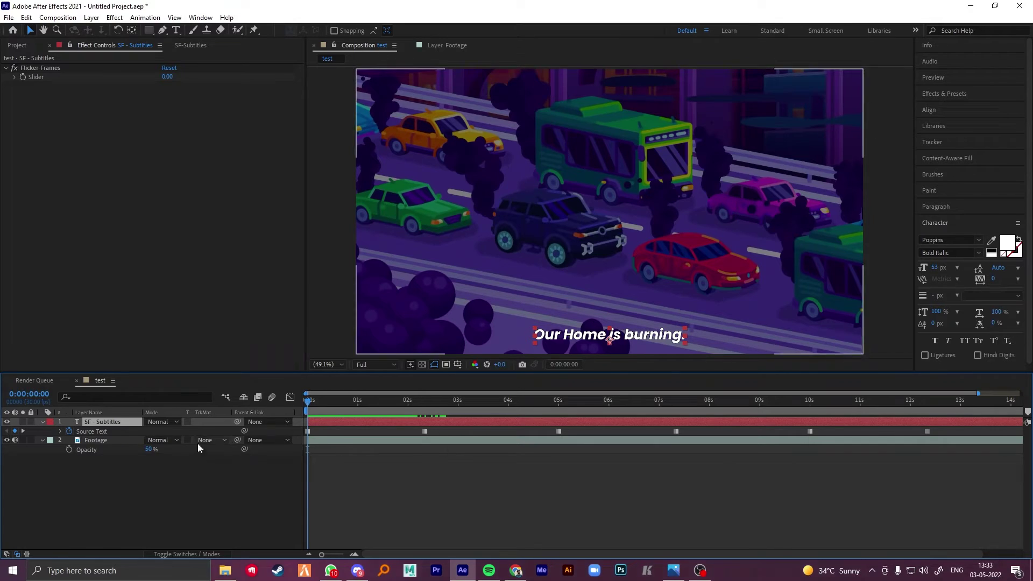
- Select all six subtitle keyframes and set the font size to 70 px
{"action": "left_click", "coordinate": [88, 432]}
{"action": "left_click", "coordinate": [934, 267]}
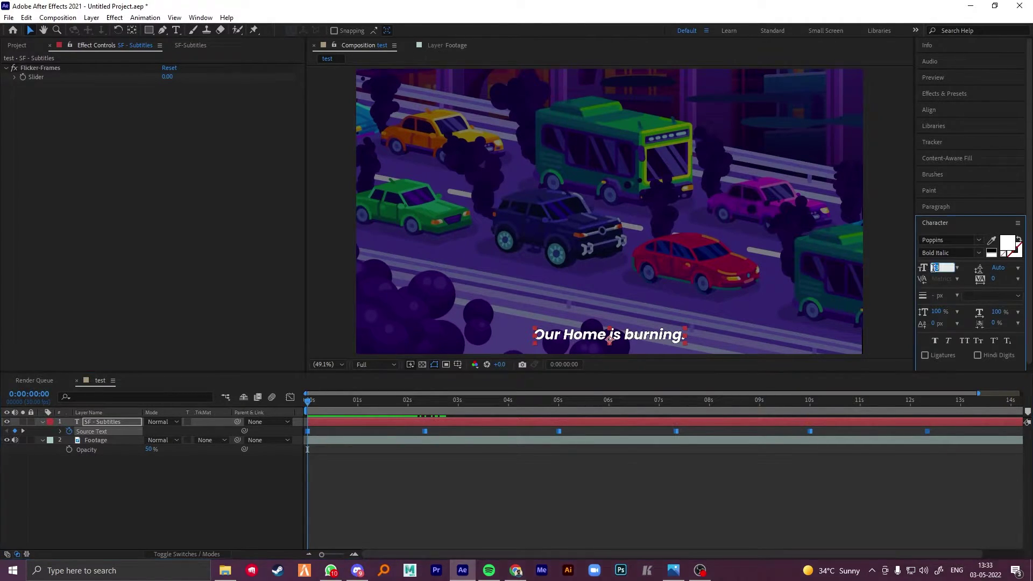
{"action": "type", "text": "70"}
{"action": "key", "text": "Return"}
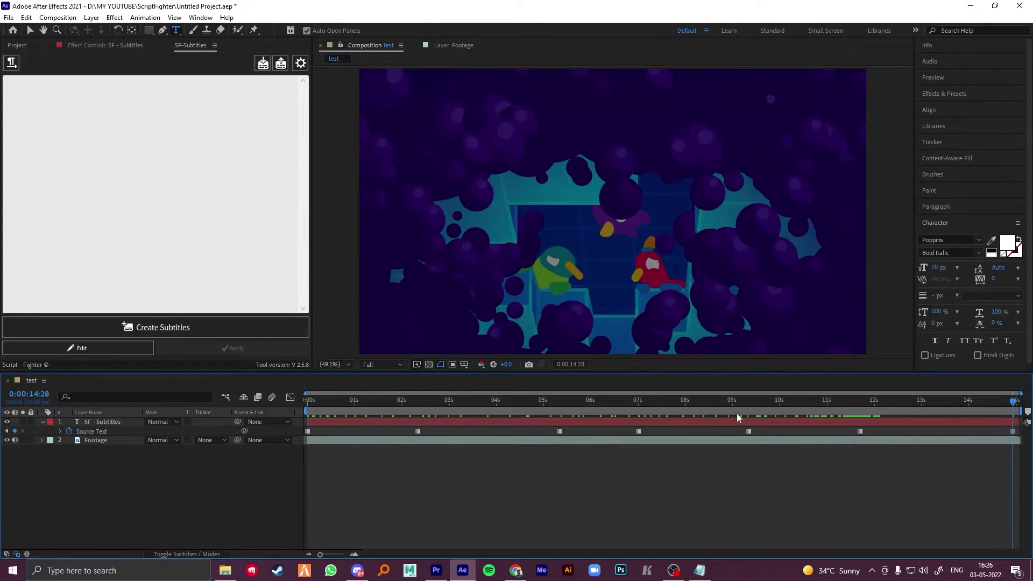
- Jump to the last subtitle keyframe and load the subtitle script into the SF-Subtitles editor
{"action": "key", "text": "j"}
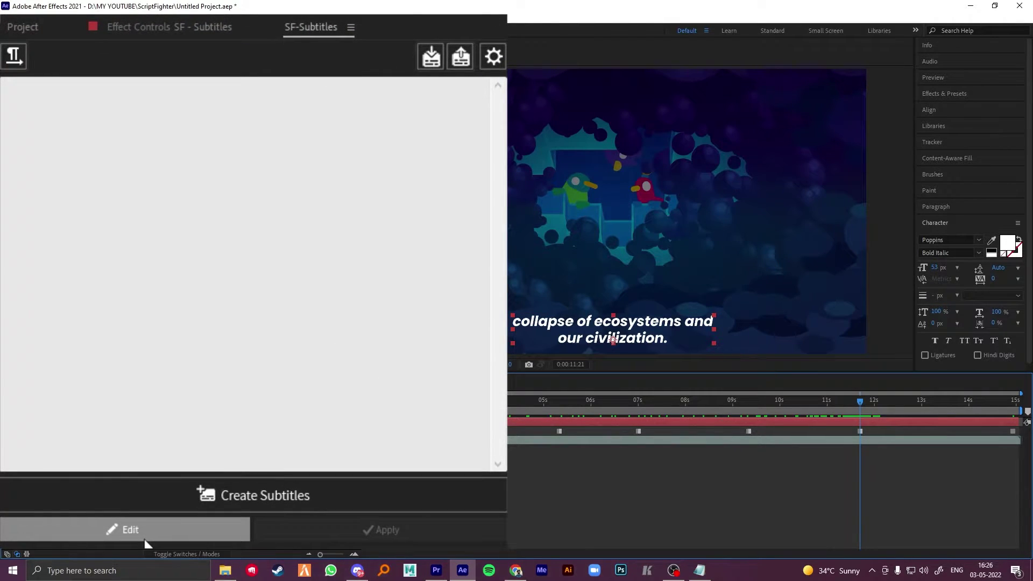
{"action": "left_click", "coordinate": [145, 539]}
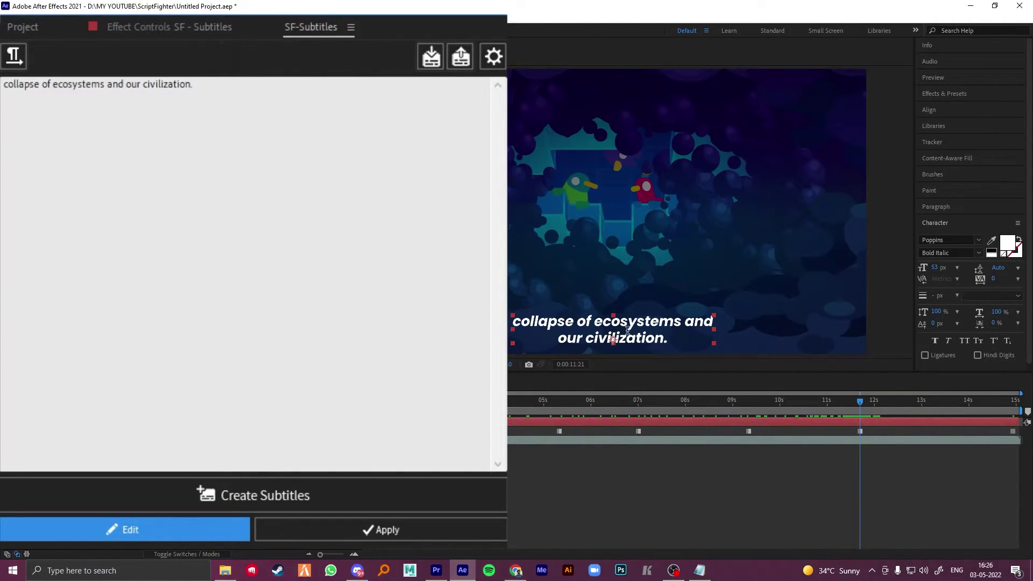
{"action": "left_click", "coordinate": [150, 523]}
{"action": "left_click_drag", "start_coordinate": [226, 155], "coordinate": [187, 165]}
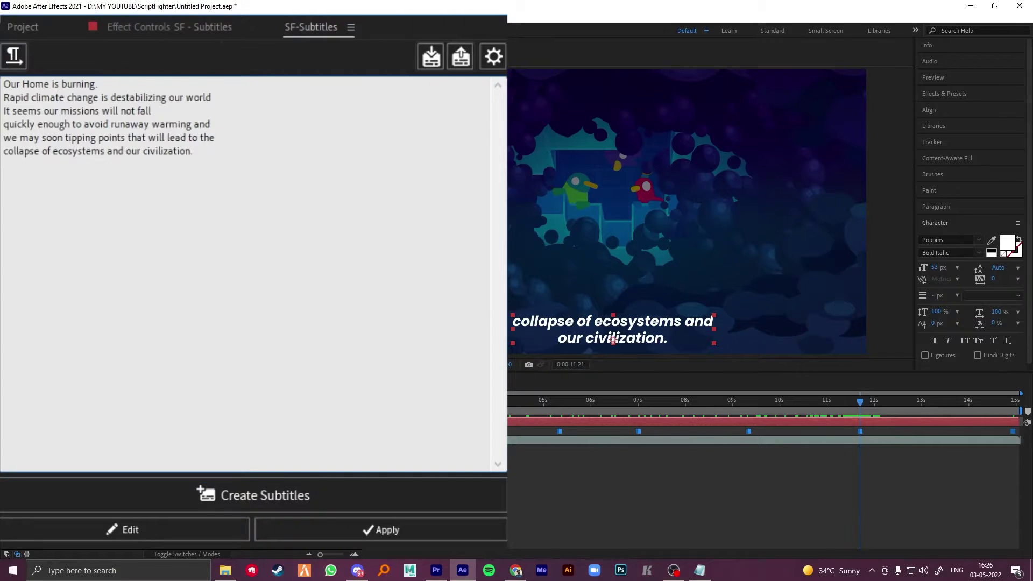
- Change 'ecosystems' to 'Eco-systems' in the last subtitle, apply it, and toggle visibility to check
{"action": "left_click", "coordinate": [379, 548]}
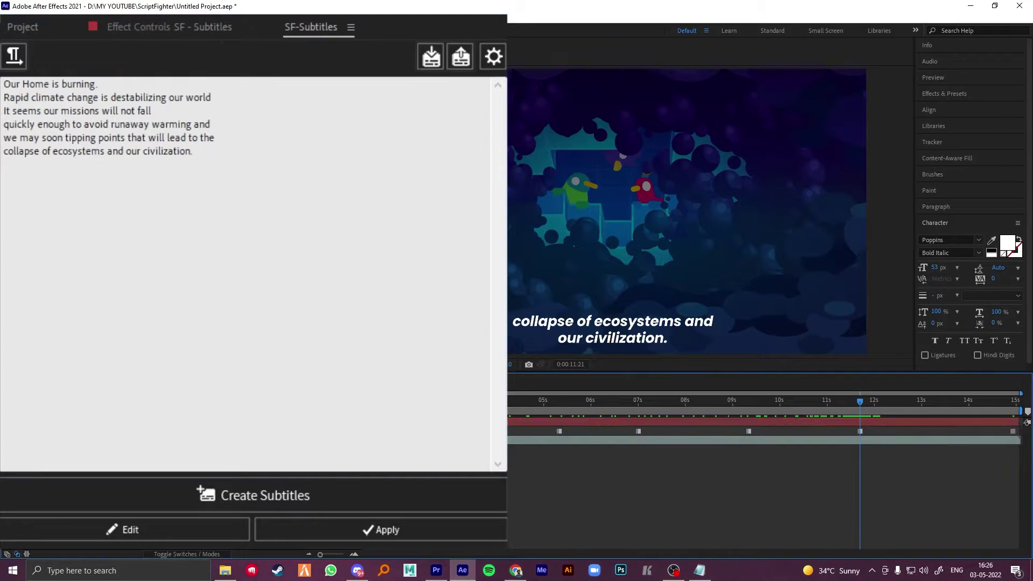
{"action": "left_click", "coordinate": [162, 532]}
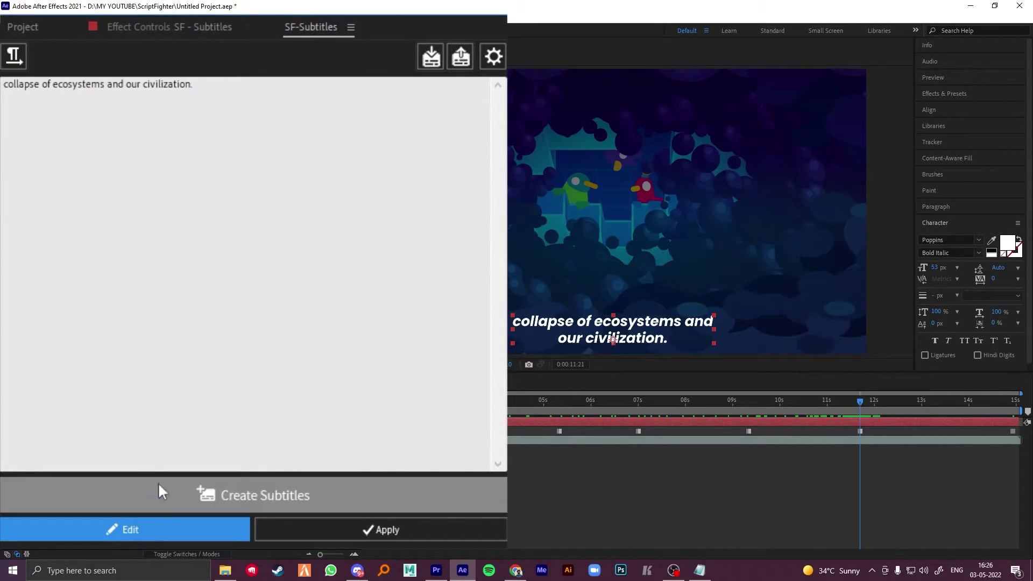
{"action": "left_click", "coordinate": [57, 86]}
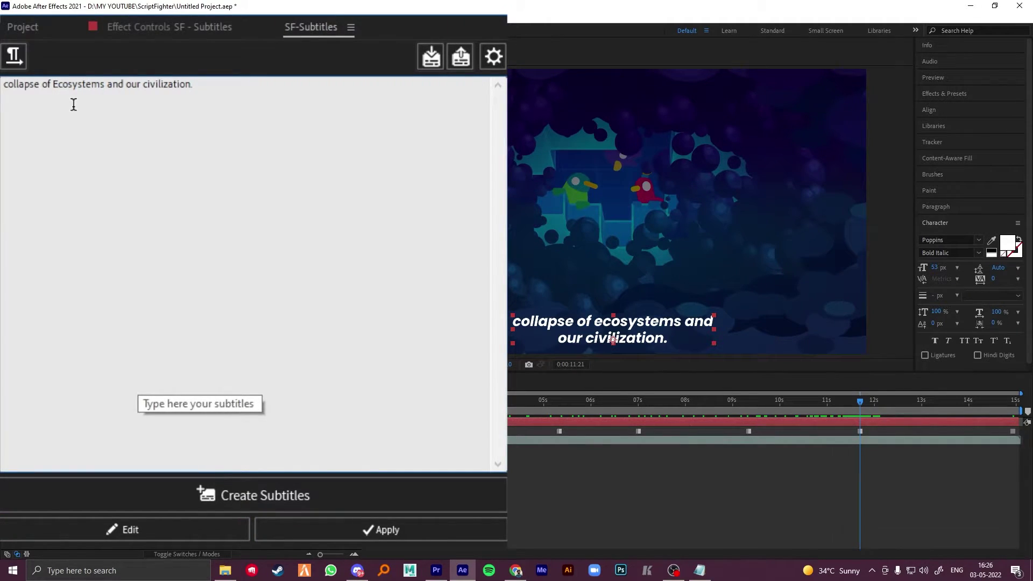
{"action": "left_click", "coordinate": [380, 530]}
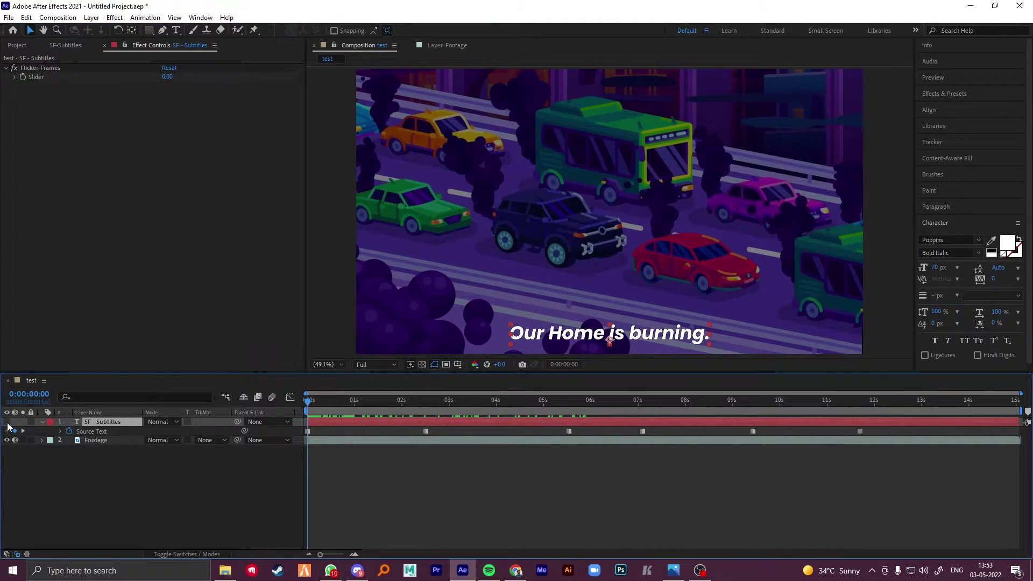
{"action": "left_click", "coordinate": [7, 422]}
{"action": "key", "text": "ctrl+z"}
- Hide the SF - Subtitles layer and choose the text-fitted box background in SF-Subtitles settings
{"action": "left_click", "coordinate": [7, 423]}
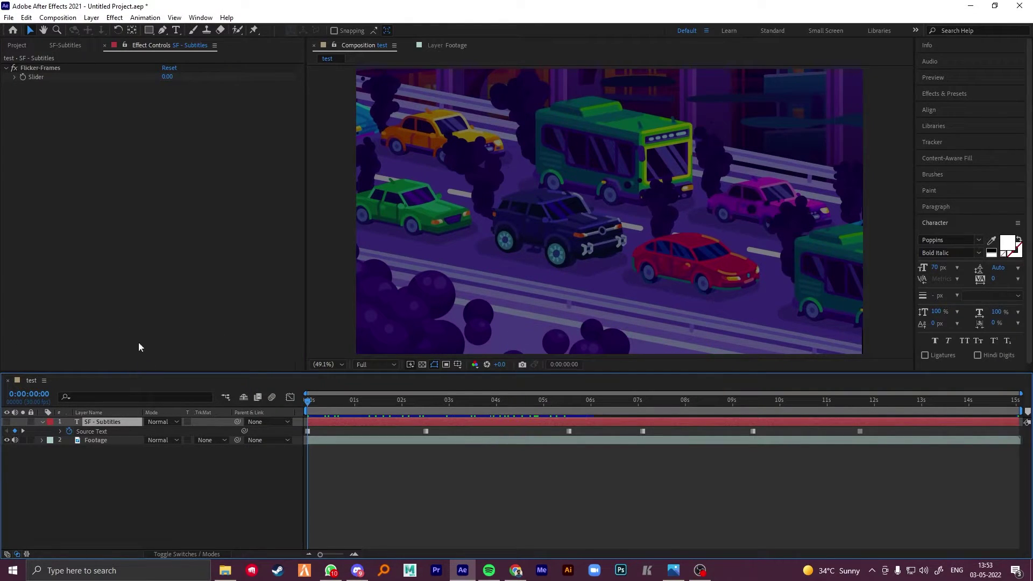
{"action": "left_click", "coordinate": [68, 47]}
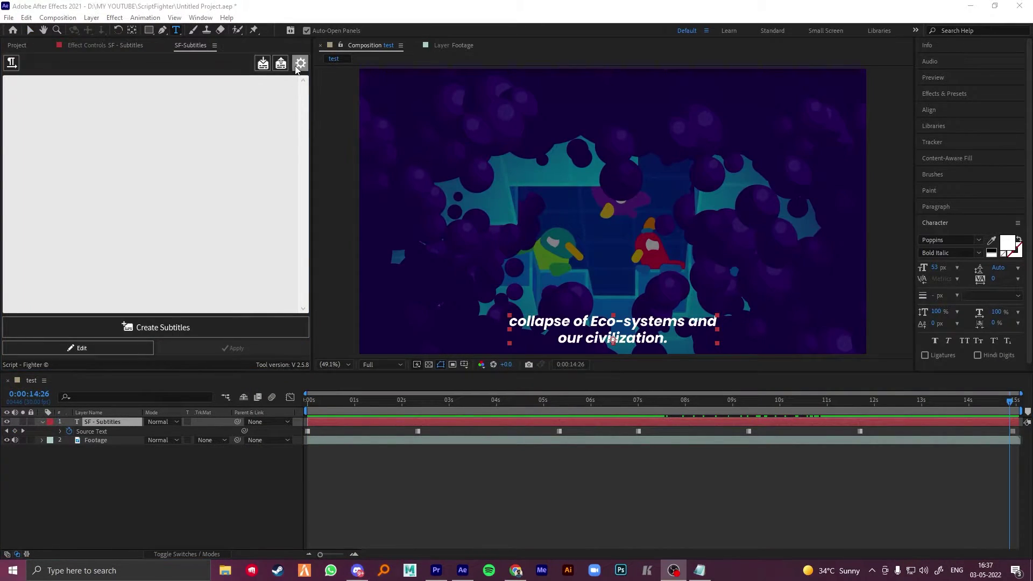
{"action": "left_click", "coordinate": [297, 62]}
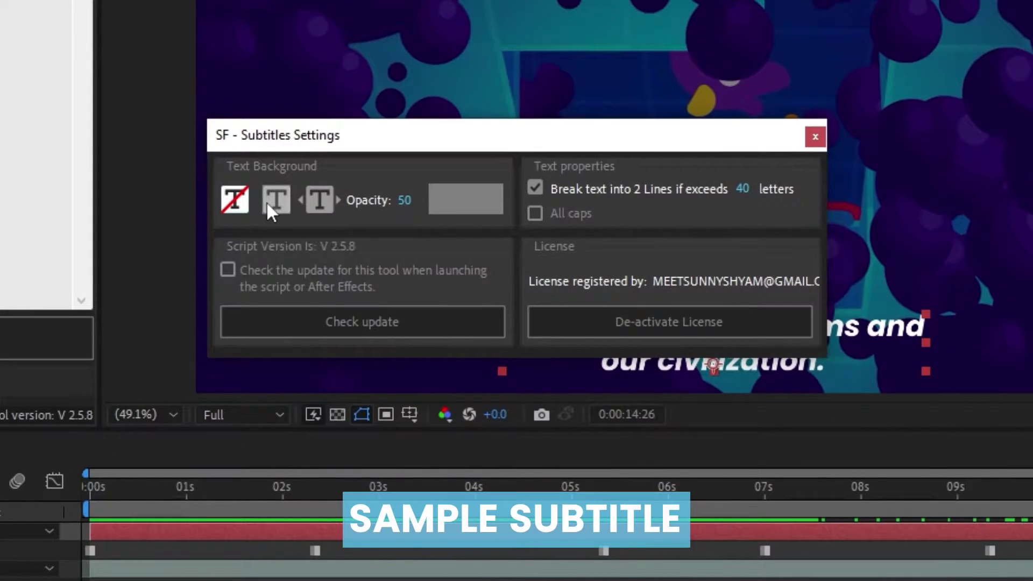
{"action": "left_click", "coordinate": [268, 205]}
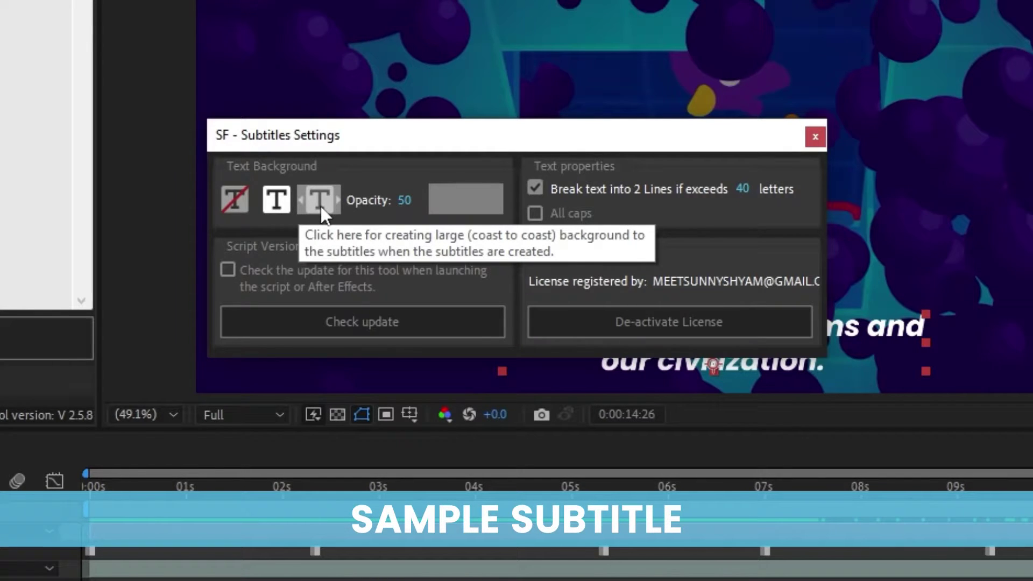
{"action": "left_click", "coordinate": [320, 205]}
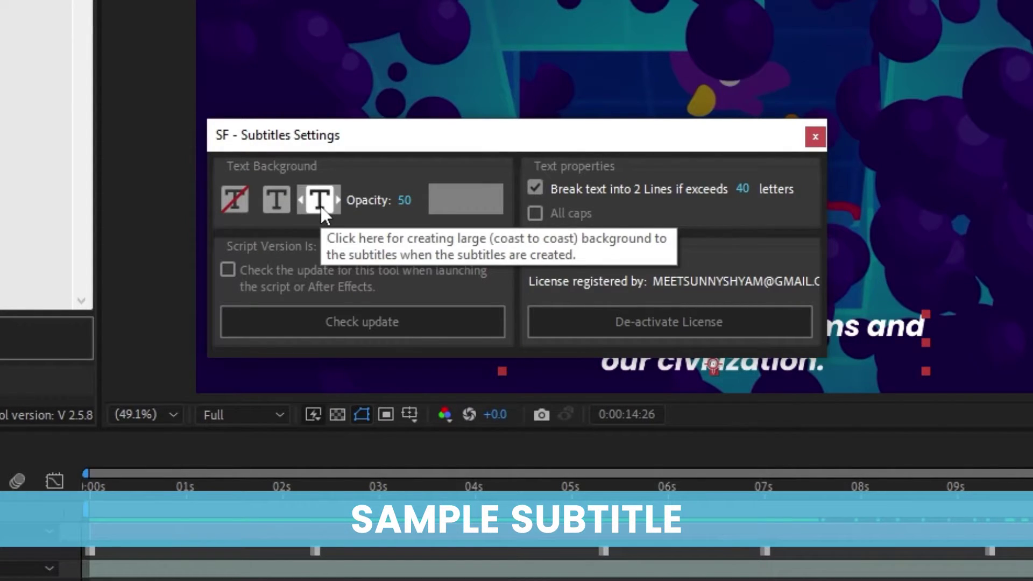
{"action": "left_click", "coordinate": [277, 205]}
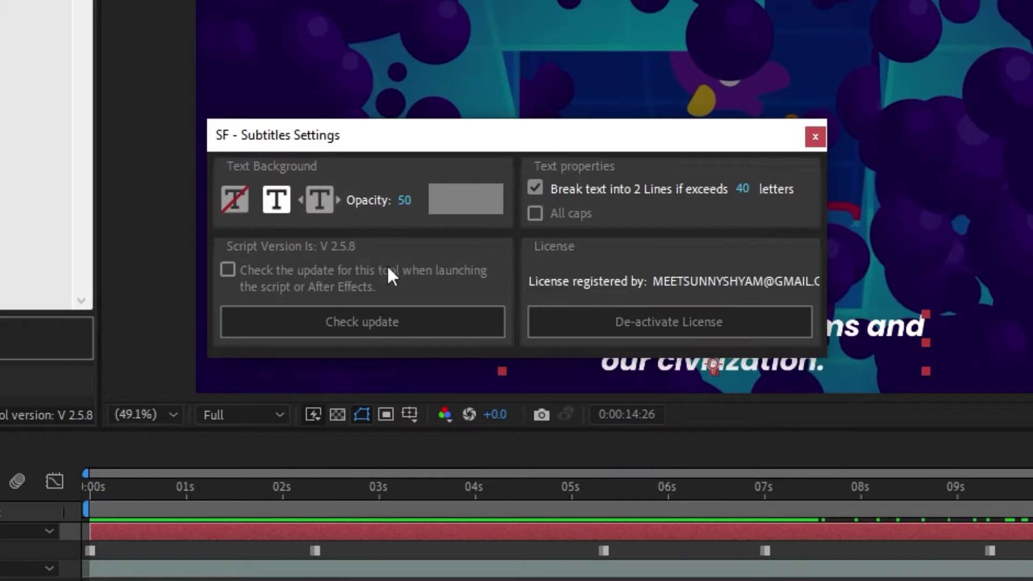
- Close the settings and regenerate the subtitles with a background layer
{"action": "left_click", "coordinate": [815, 137]}
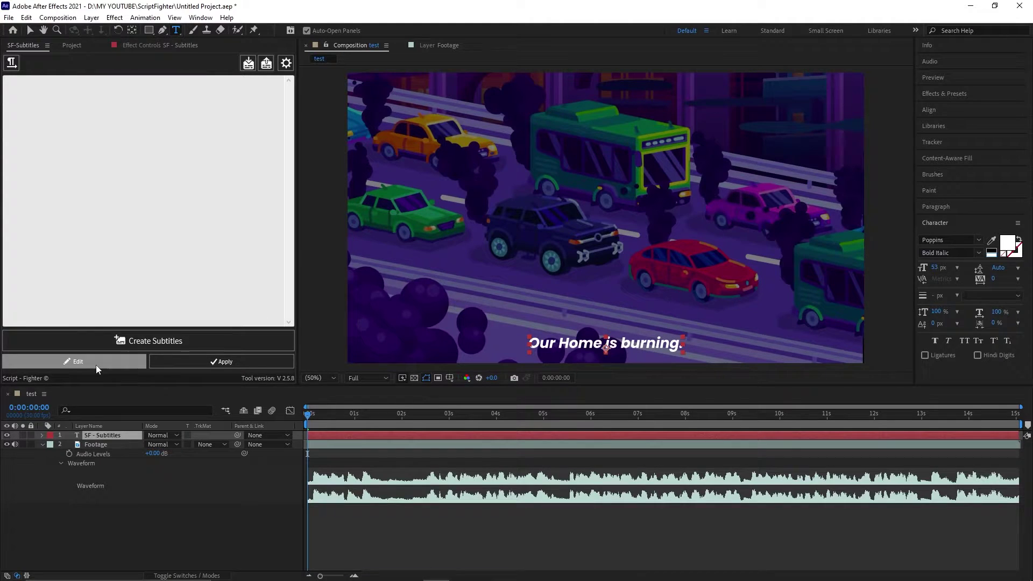
{"action": "left_click", "coordinate": [96, 362]}
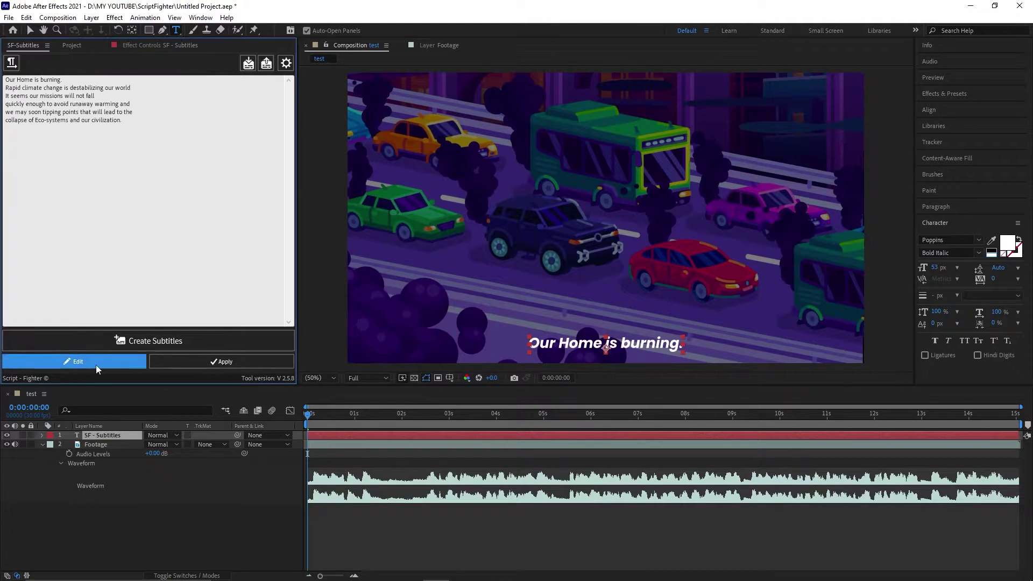
{"action": "left_click", "coordinate": [119, 340]}
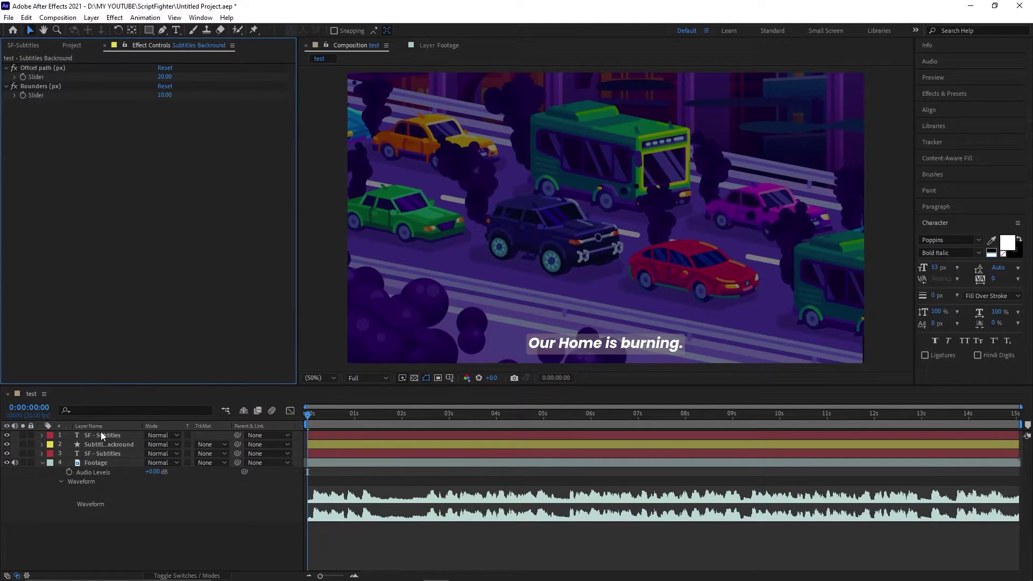
- Delete the old SF - Subtitles layer and move Subtitles Backround beneath the subtitle text
{"action": "left_click", "coordinate": [101, 435]}
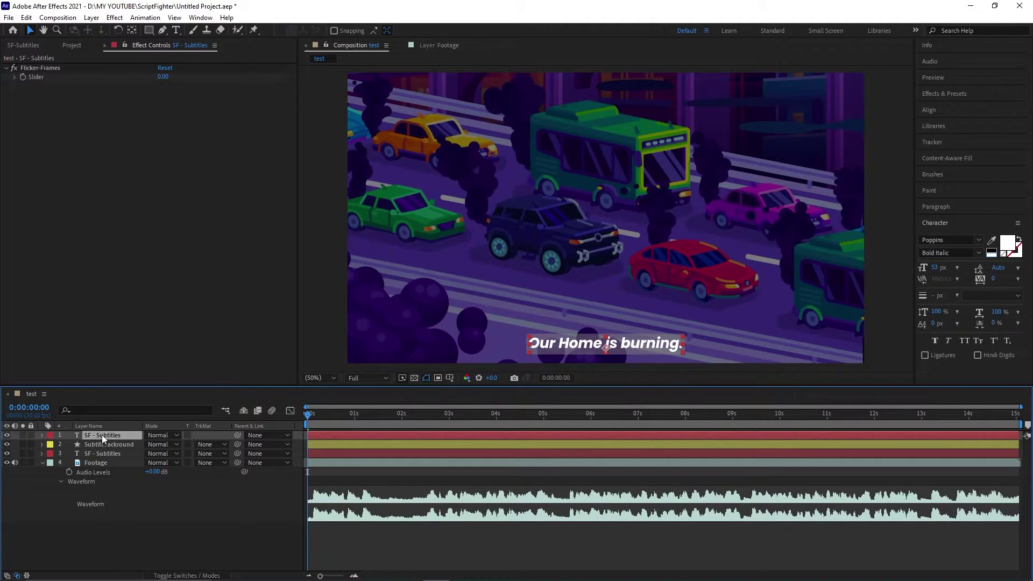
{"action": "key", "text": "Delete"}
{"action": "left_click", "coordinate": [111, 436]}
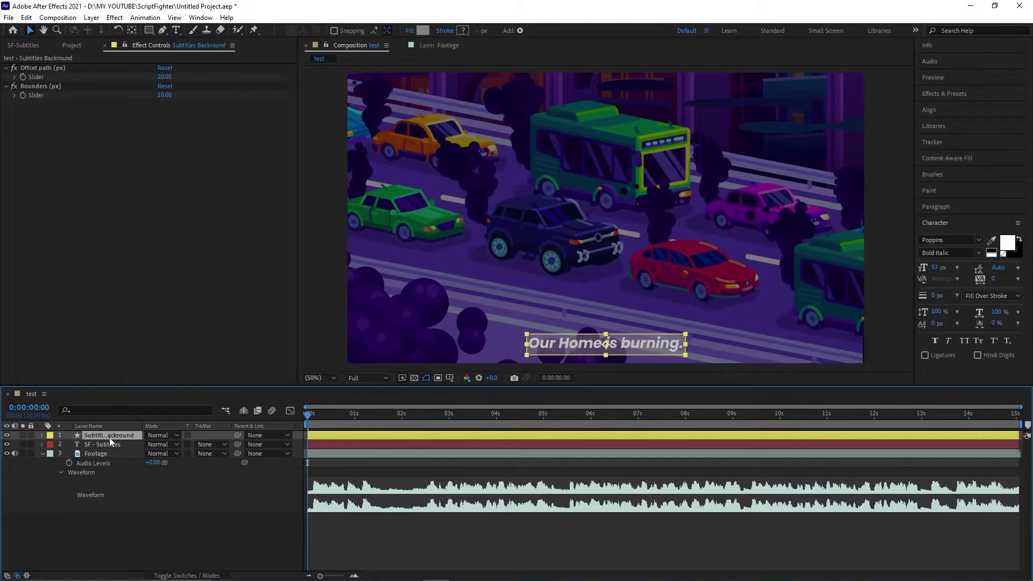
{"action": "left_click_drag", "start_coordinate": [108, 438], "coordinate": [111, 446]}
- Set the Subtitles Backround Offset path to 30 and Rounders to 28, then fit the composition in view
{"action": "left_click", "coordinate": [96, 520]}
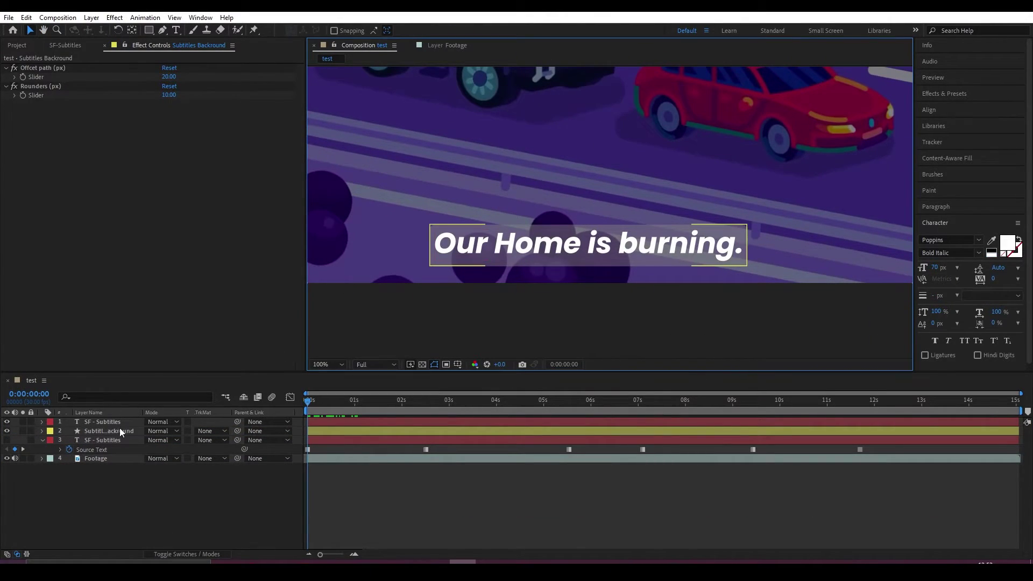
{"action": "left_click", "coordinate": [112, 434]}
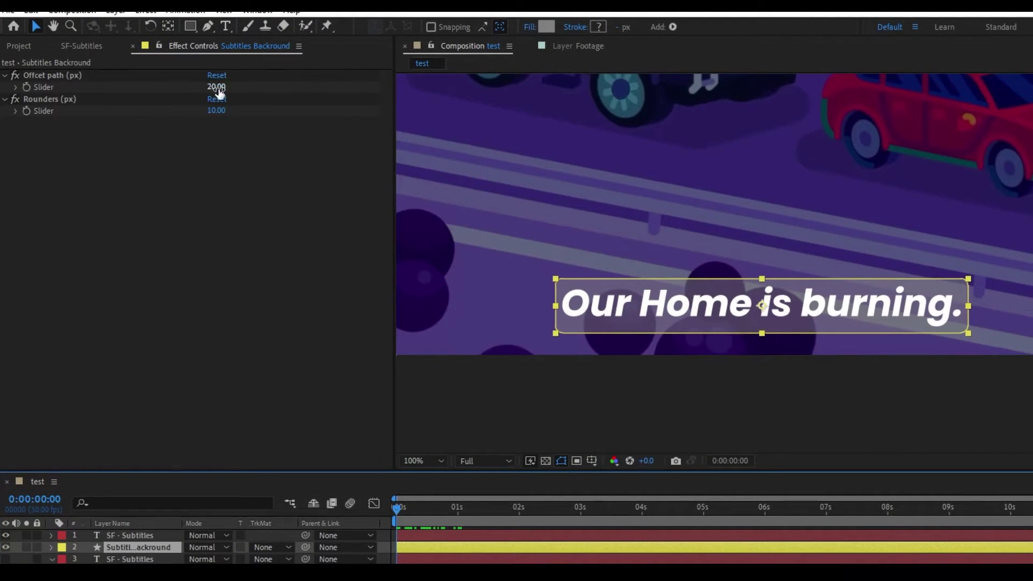
{"action": "left_click_drag", "start_coordinate": [218, 90], "coordinate": [249, 118]}
{"action": "left_click", "coordinate": [419, 408]}
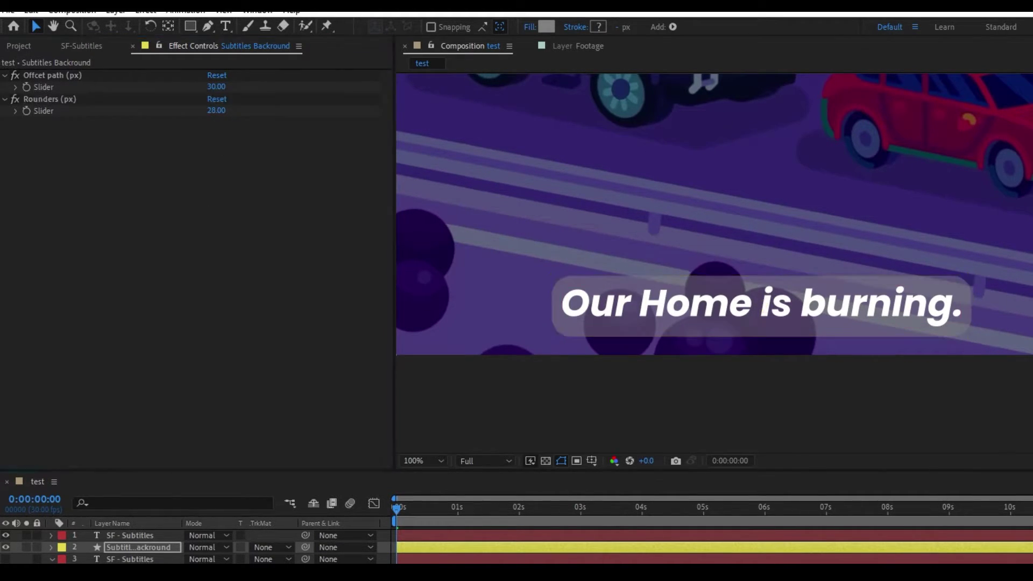
{"action": "left_click", "coordinate": [430, 461]}
{"action": "left_click", "coordinate": [399, 198]}
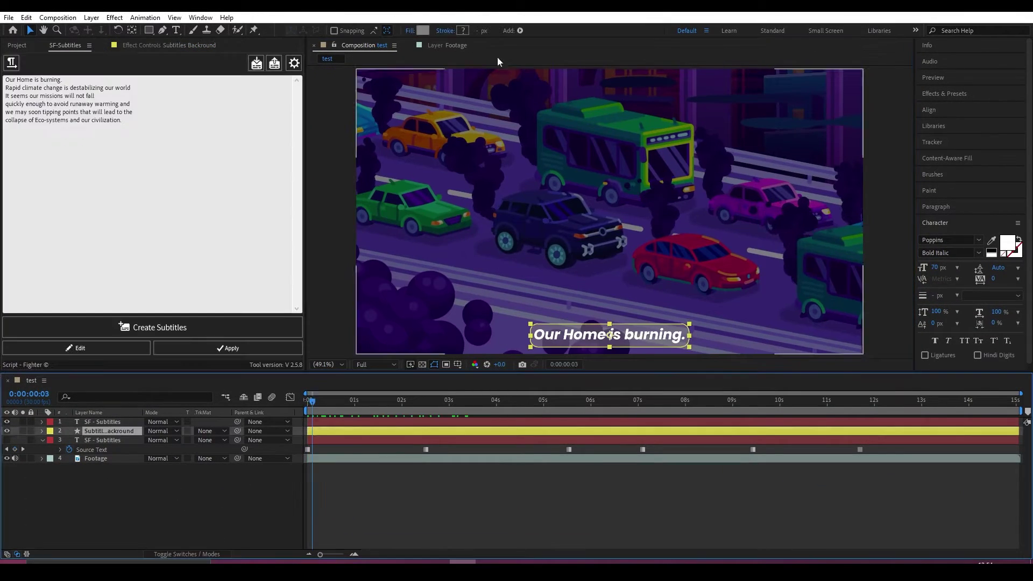
- Fill the subtitle background bright red, FF0A0A
{"action": "left_click", "coordinate": [423, 30]}
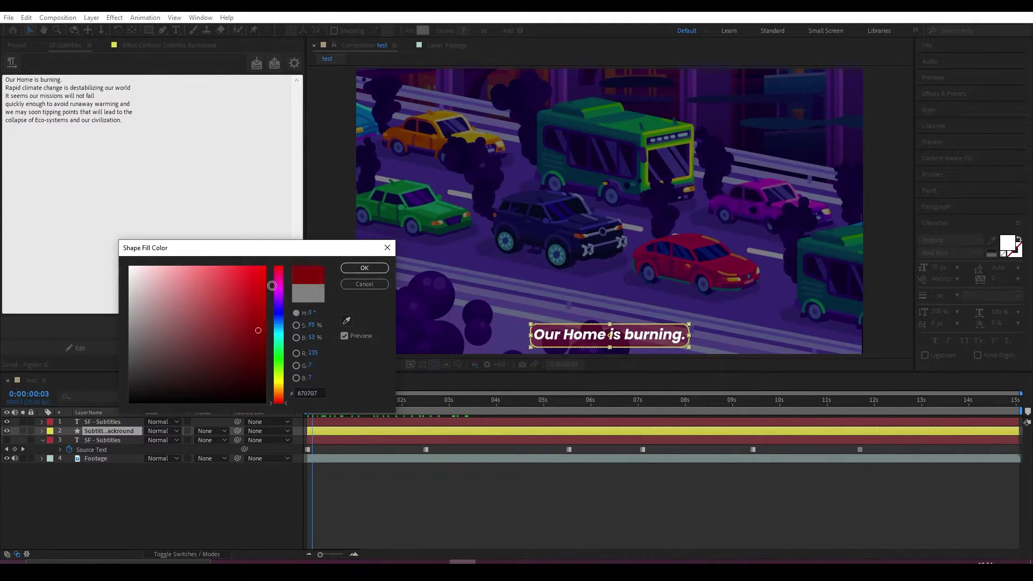
{"action": "left_click", "coordinate": [183, 290]}
{"action": "left_click_drag", "start_coordinate": [199, 291], "coordinate": [261, 262]}
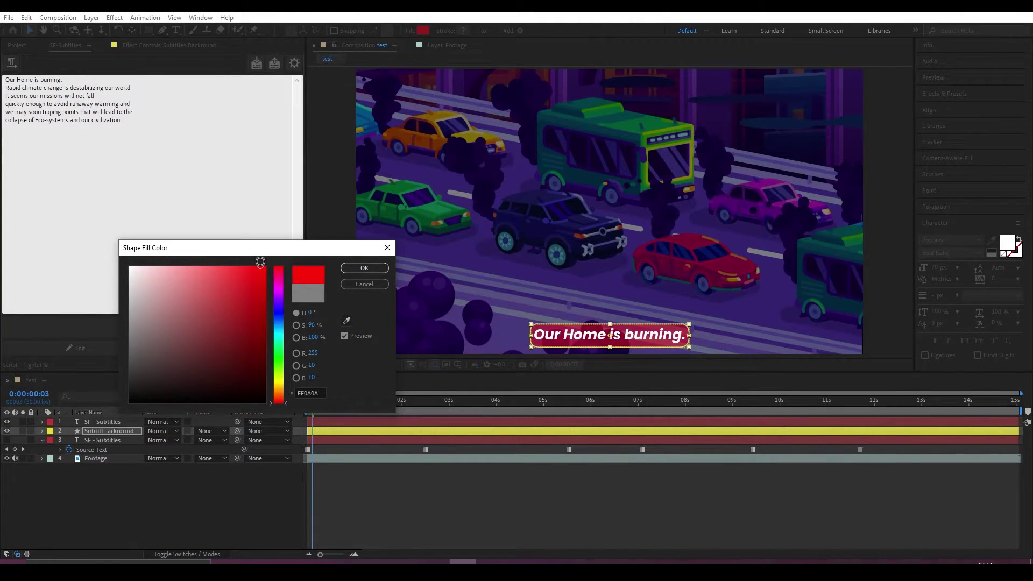
{"action": "left_click", "coordinate": [363, 268]}
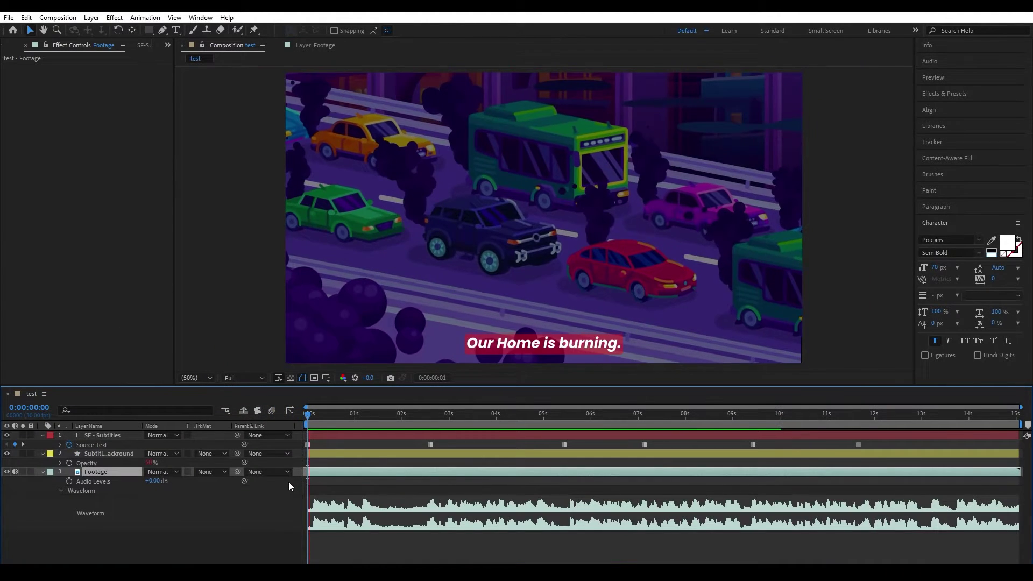
- Play the composition and scrub around two seconds to inspect the subtitle change
{"action": "key", "text": "space"}
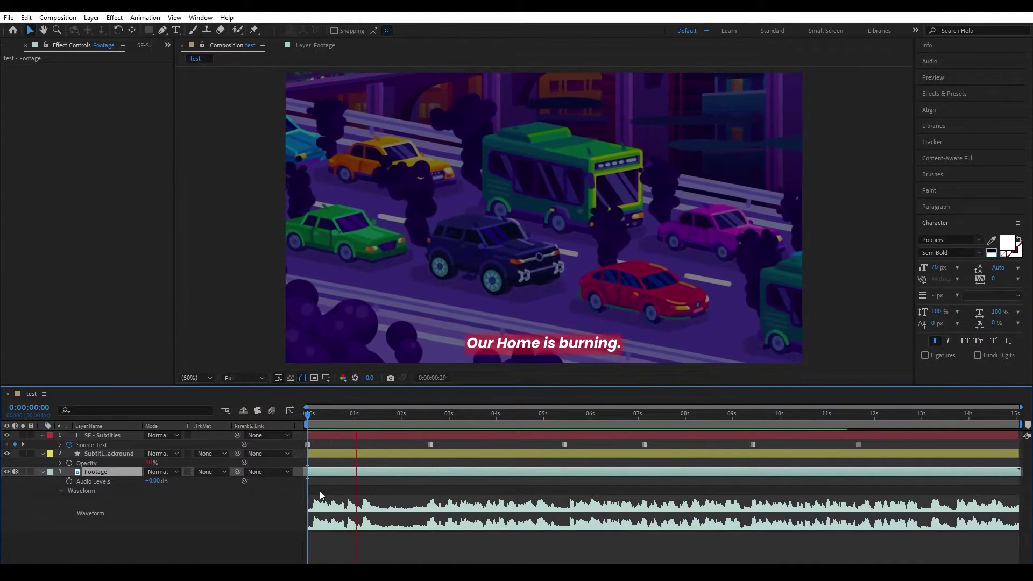
{"action": "left_click", "coordinate": [383, 414]}
{"action": "mouse_move", "coordinate": [387, 419]}
{"action": "left_mouse_down"}
{"action": "mouse_move", "coordinate": [421, 435]}
{"action": "mouse_move", "coordinate": [384, 432]}
{"action": "left_mouse_up"}
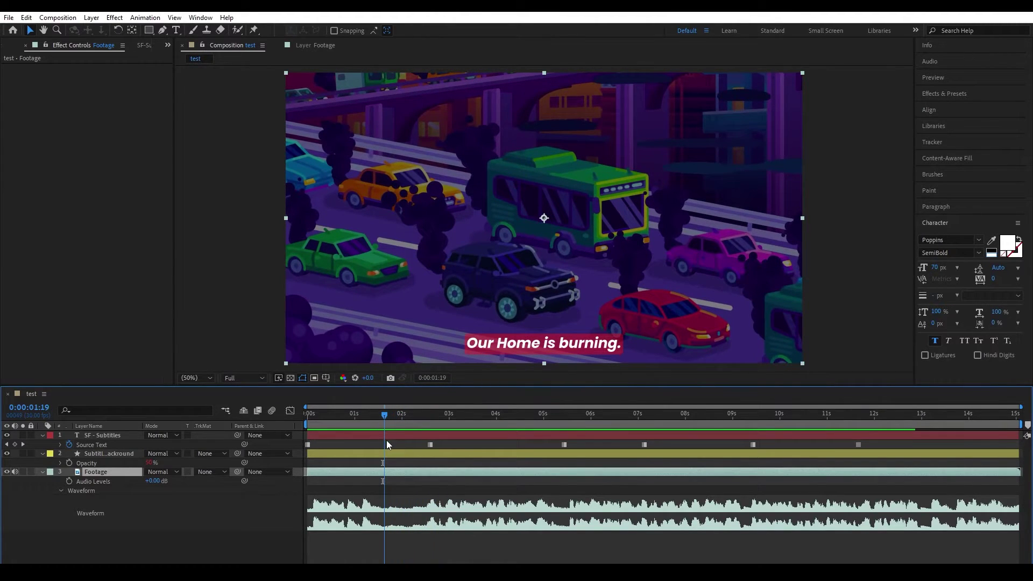
- Set Flicker-Frames to 4 on SF - Subtitles and scrub just before the next subtitle keyframe
{"action": "left_click", "coordinate": [376, 431]}
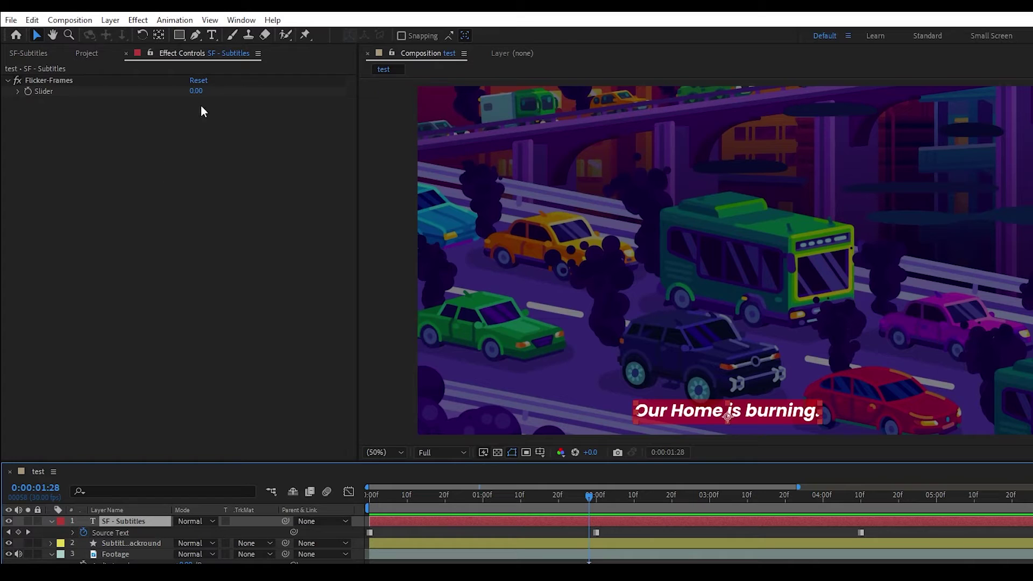
{"action": "left_click", "coordinate": [200, 93]}
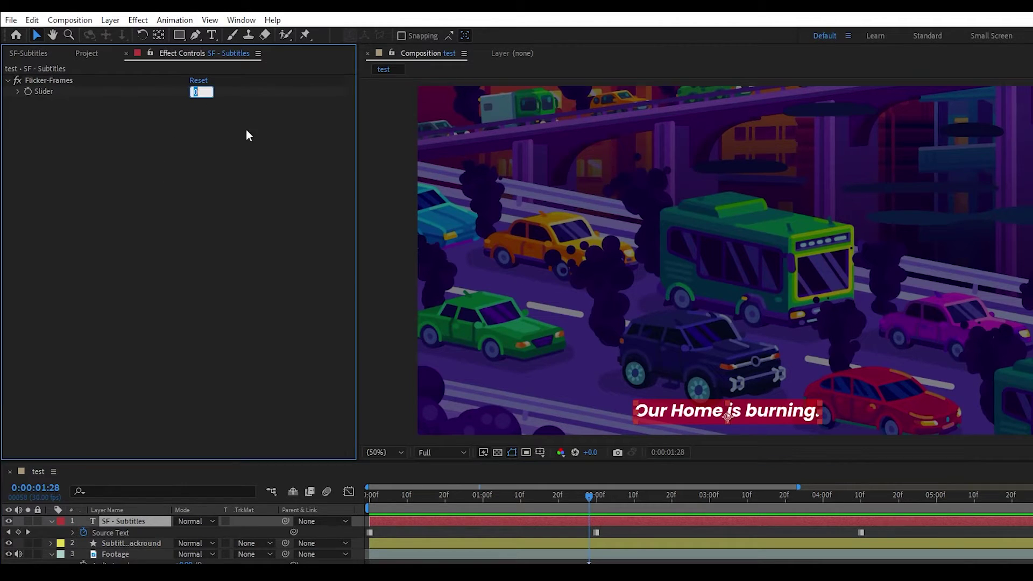
{"action": "type", "text": "4"}
{"action": "key", "text": "Return"}
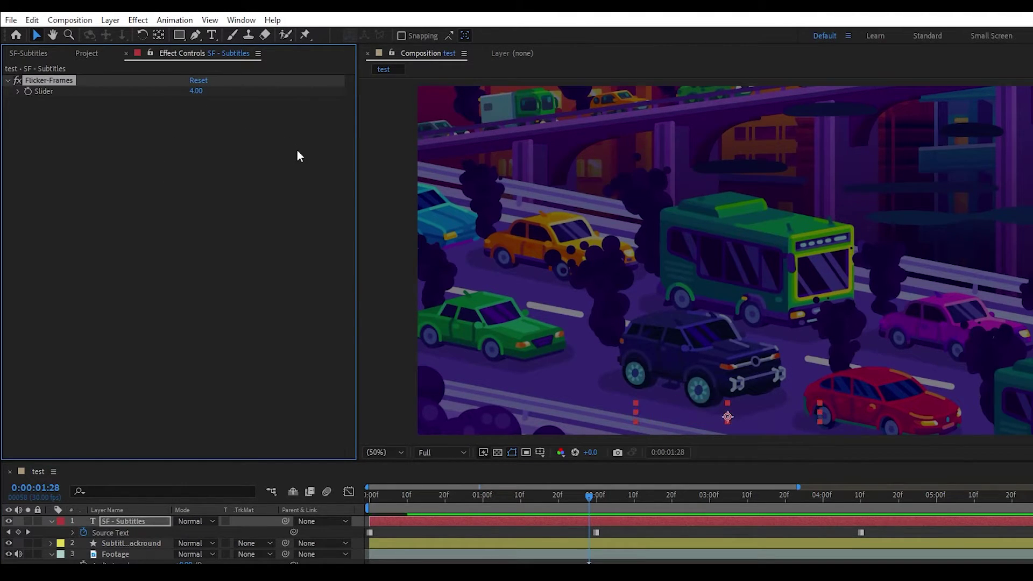
{"action": "key", "text": "k"}
{"action": "scroll", "coordinate": [609, 505], "scroll_direction": "up", "scroll_amount": 5}
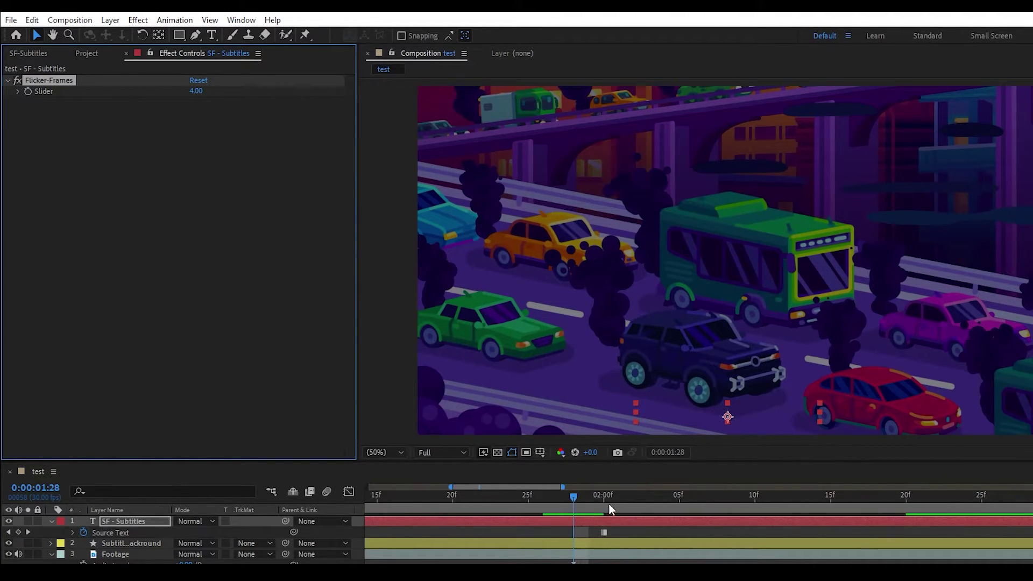
{"action": "mouse_move", "coordinate": [592, 499]}
{"action": "left_mouse_down"}
{"action": "mouse_move", "coordinate": [450, 509]}
{"action": "mouse_move", "coordinate": [614, 506]}
{"action": "mouse_move", "coordinate": [454, 519]}
{"action": "left_mouse_up"}
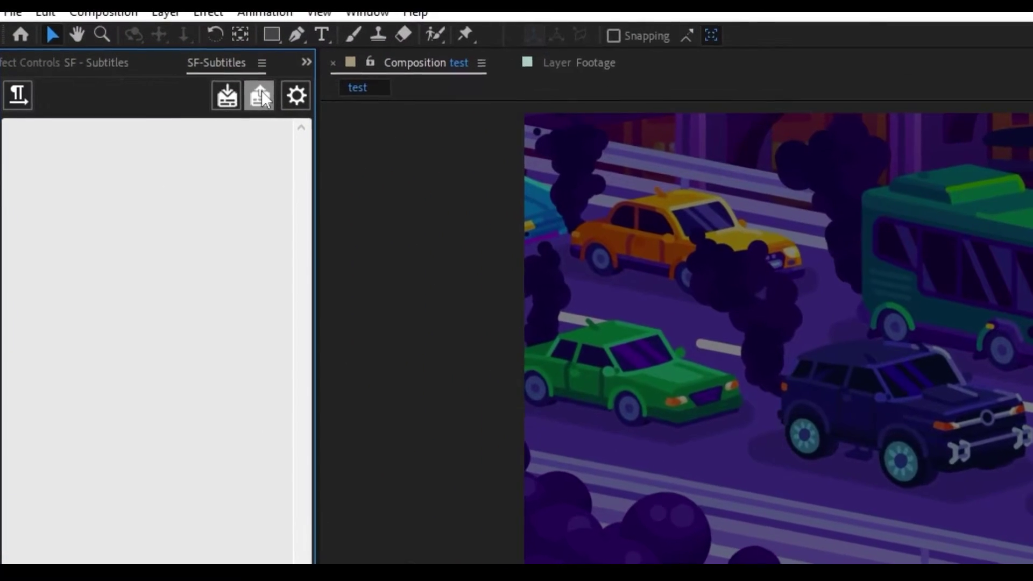
- Export the subtitles in SubRip (*.srt) format as 'Subtitle file' to the ScriptFighter folder
{"action": "left_click", "coordinate": [143, 63]}
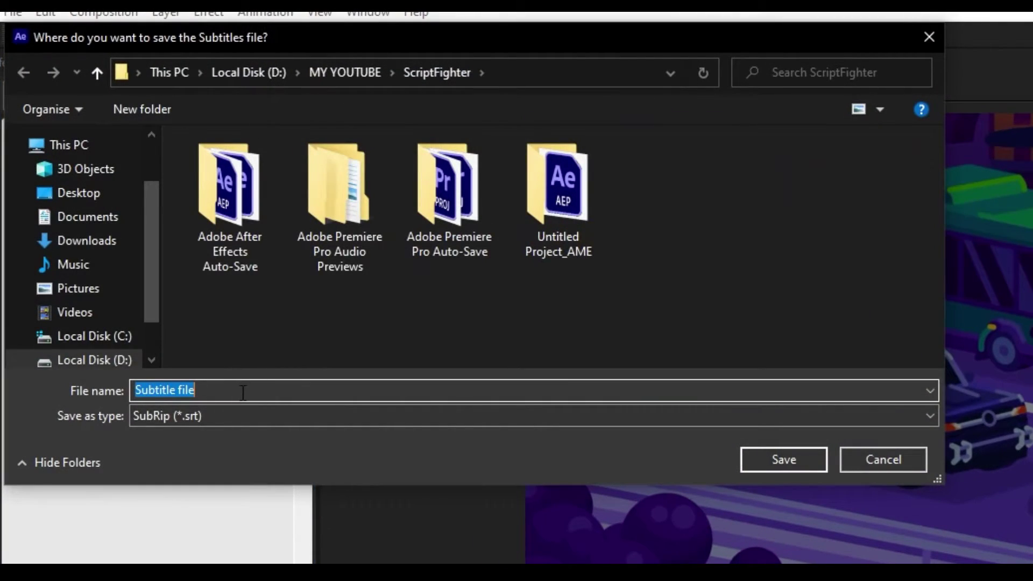
{"action": "left_click", "coordinate": [733, 422]}
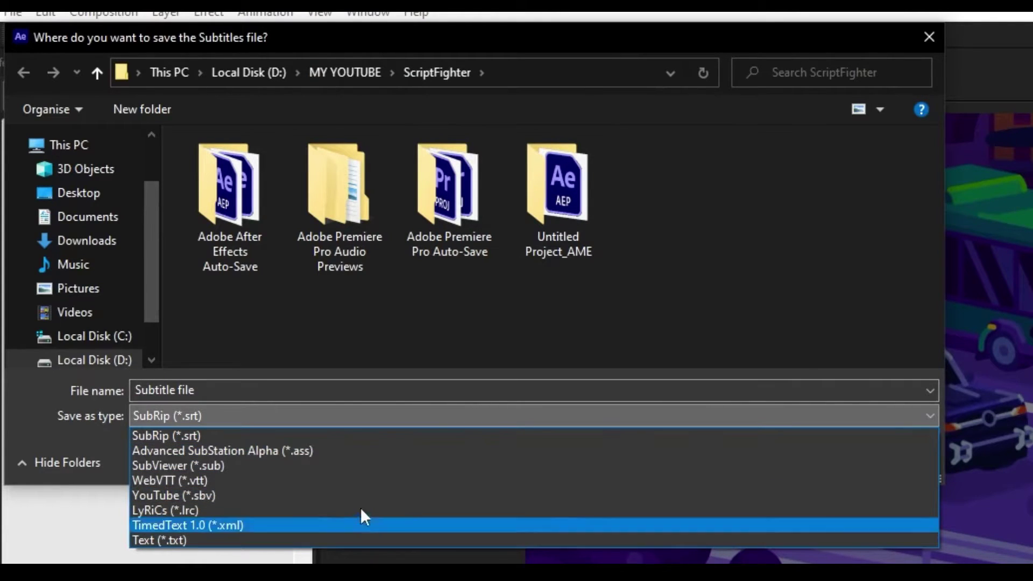
{"action": "left_click", "coordinate": [269, 424]}
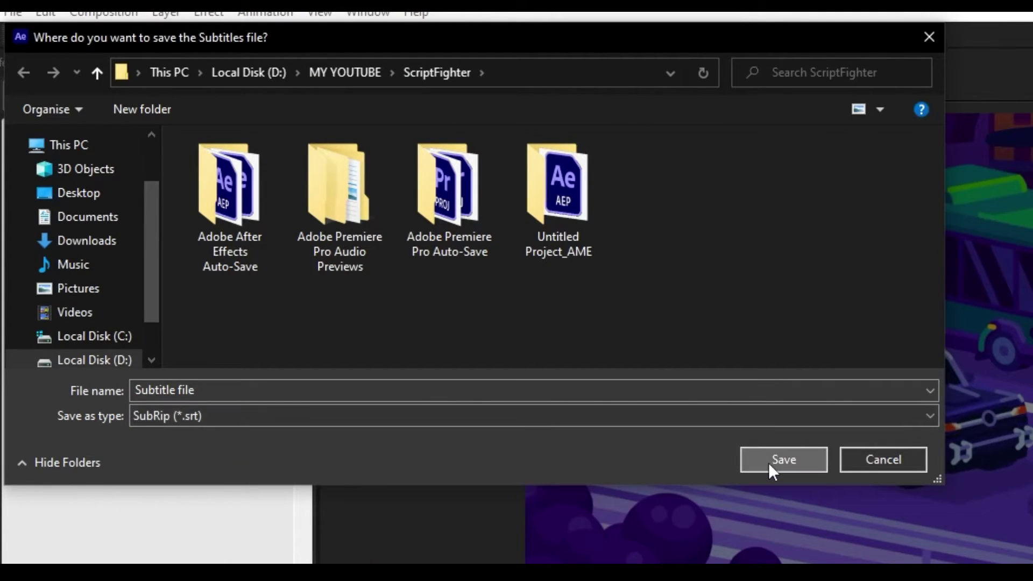
{"action": "left_click", "coordinate": [769, 462]}
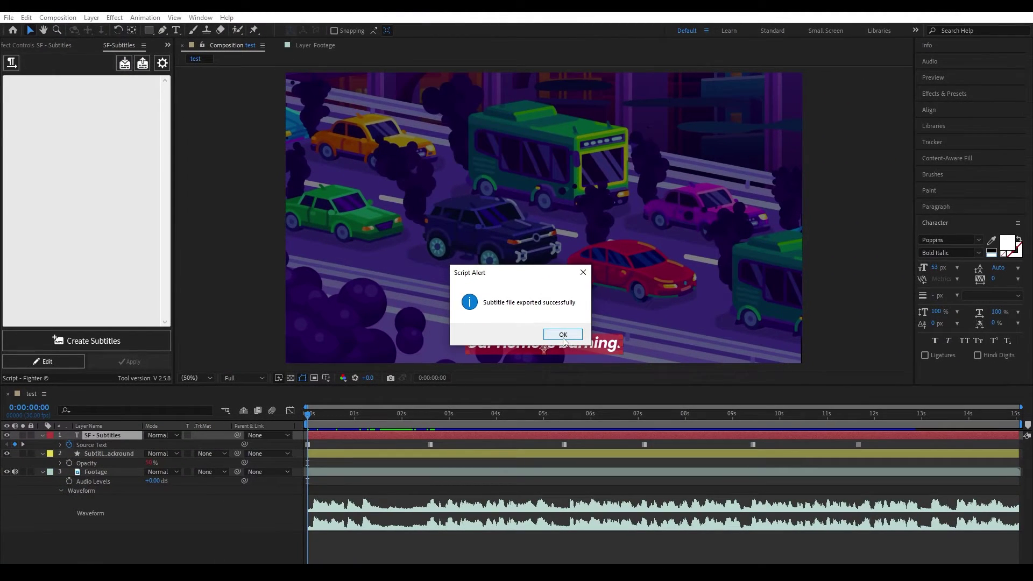
- Dismiss the export alert, glance at the tool settings, and import Subtitle file.srt
{"action": "left_click", "coordinate": [562, 335]}
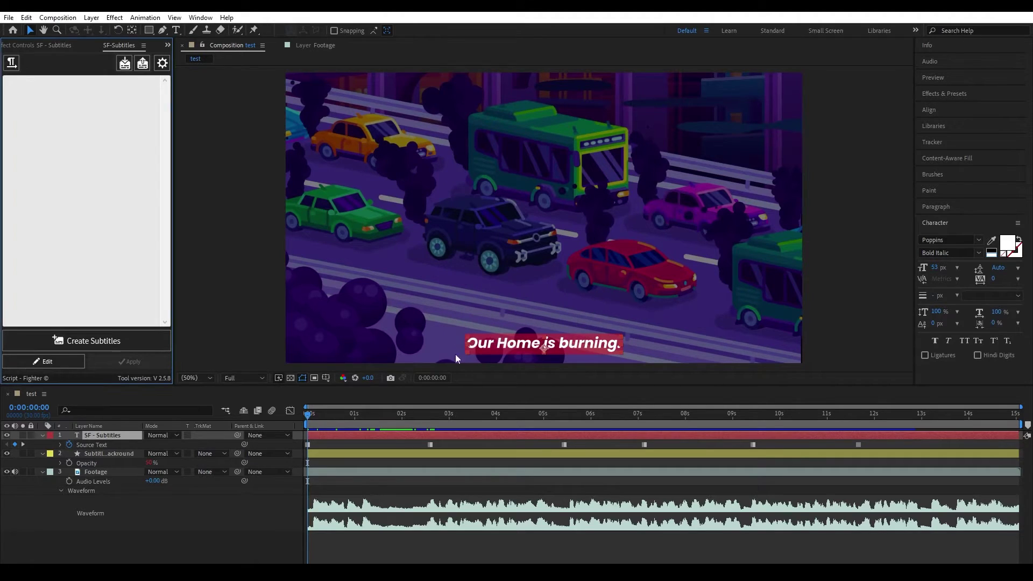
{"action": "left_click", "coordinate": [163, 64]}
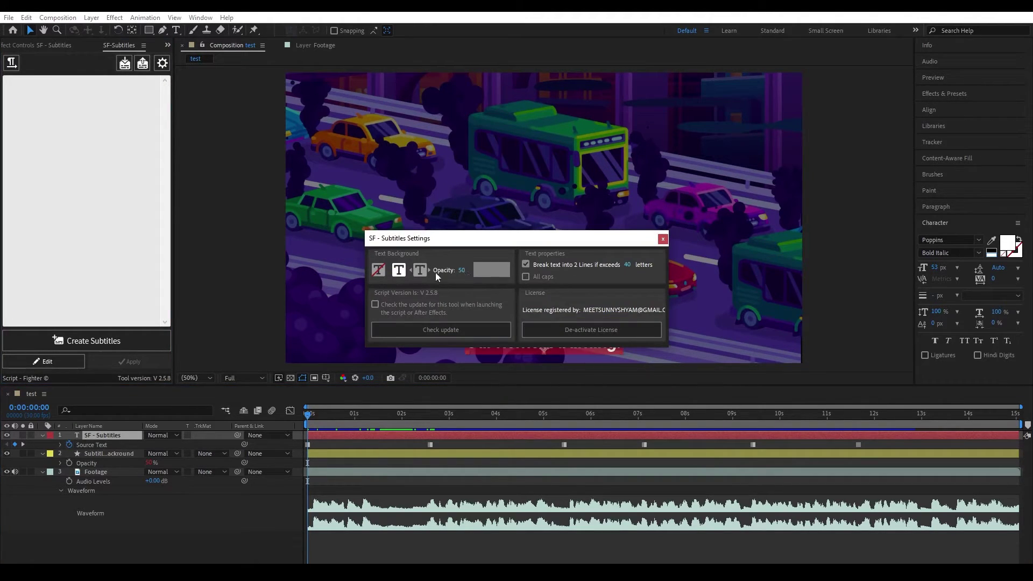
{"action": "left_click", "coordinate": [663, 240]}
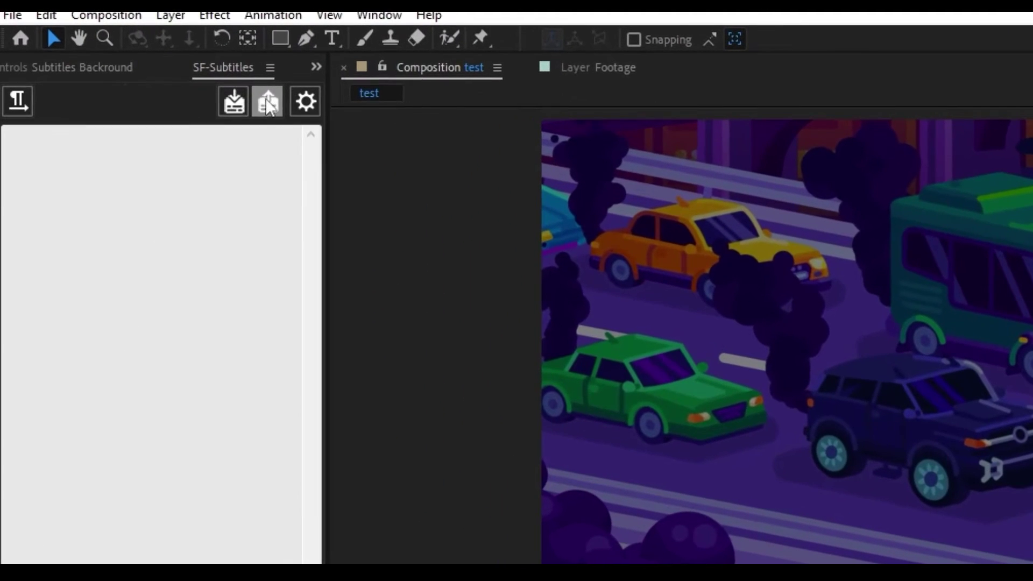
{"action": "left_click", "coordinate": [234, 102]}
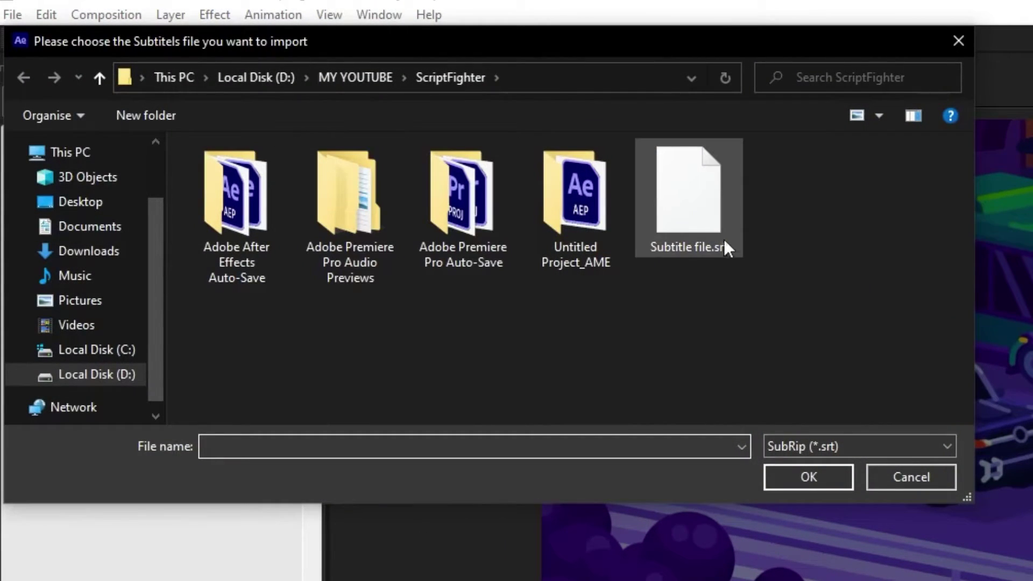
{"action": "left_click", "coordinate": [808, 477]}
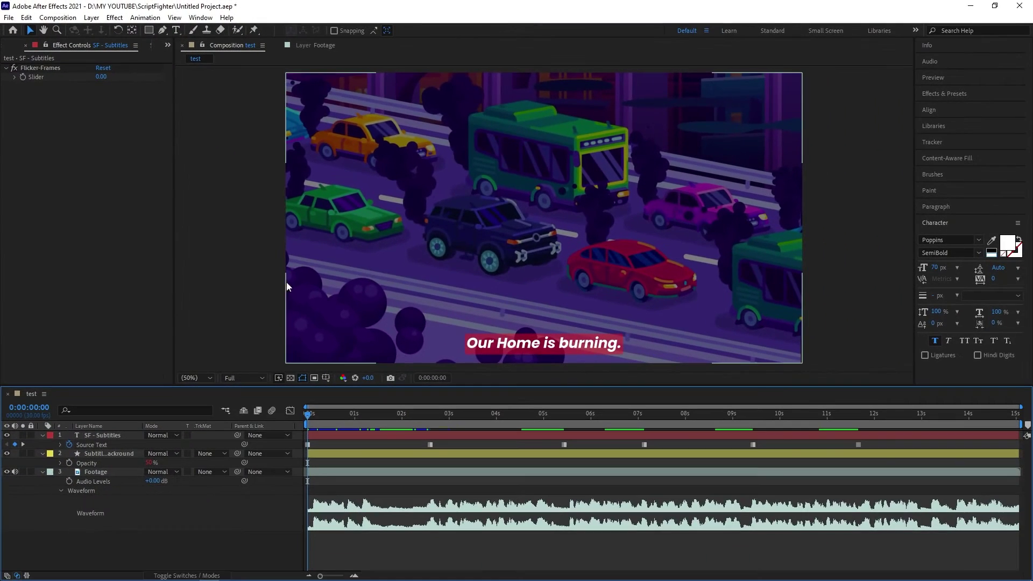